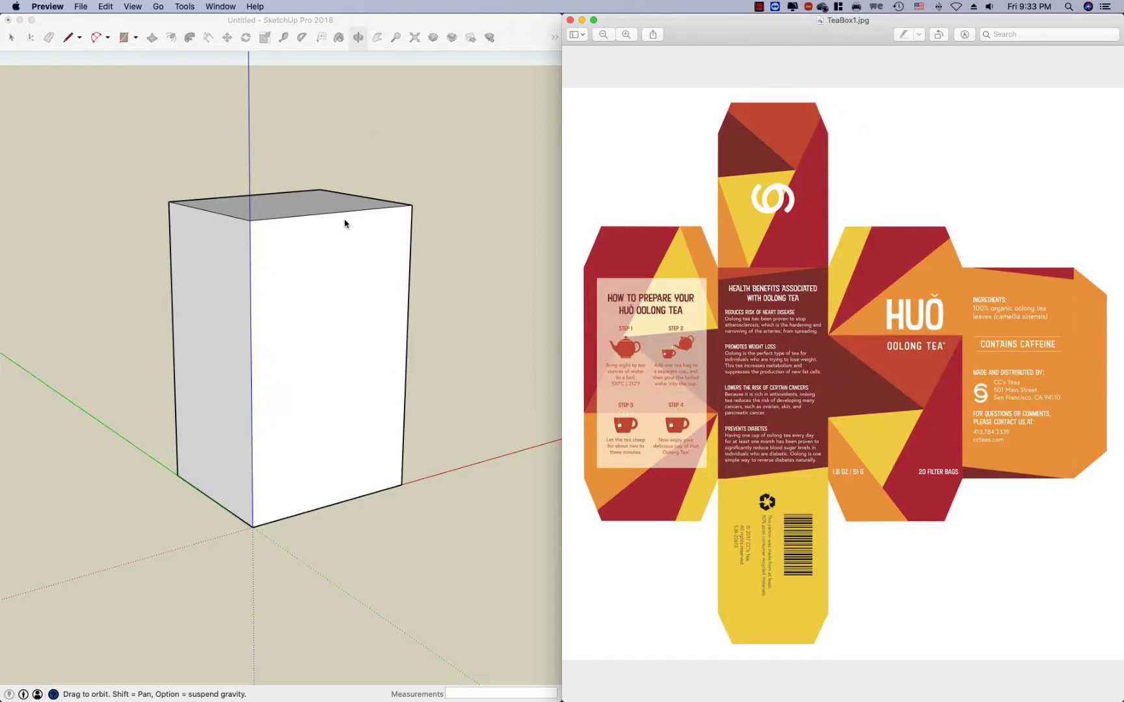
# Arrange the TeaBox1.jpg image window so it sits on the right half of the screen beside SketchUp
pyautogui.scroll(2, 345, 223)
pyautogui.click(519, 26)
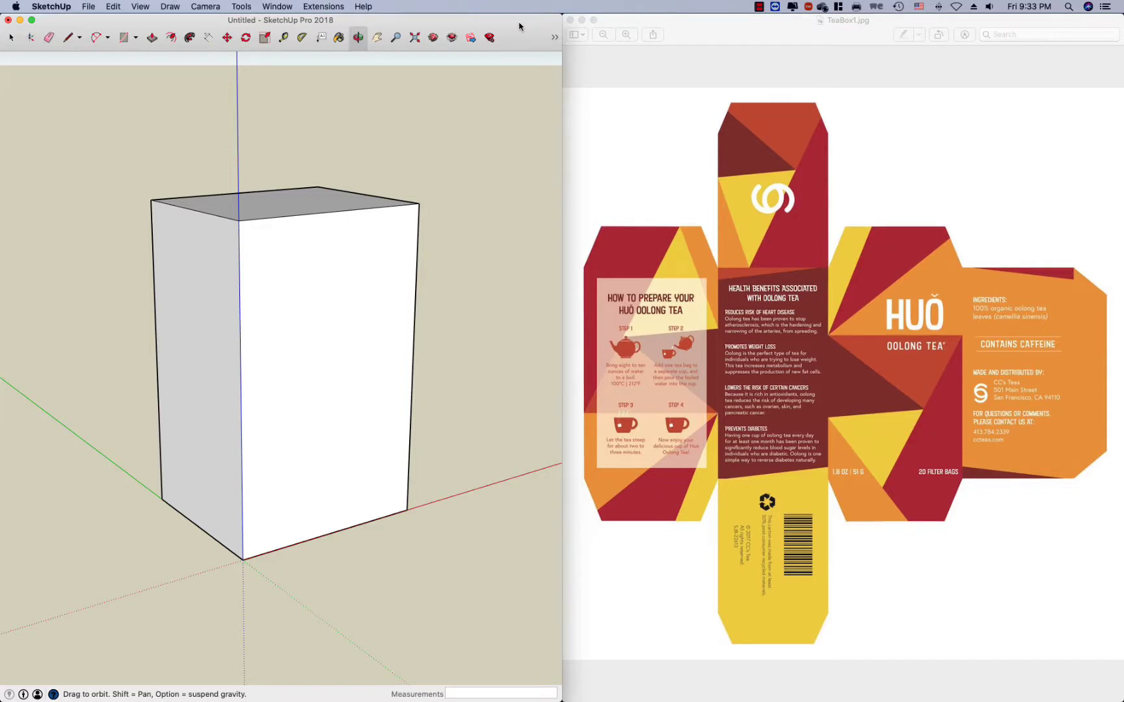
pyautogui.click(771, 44)
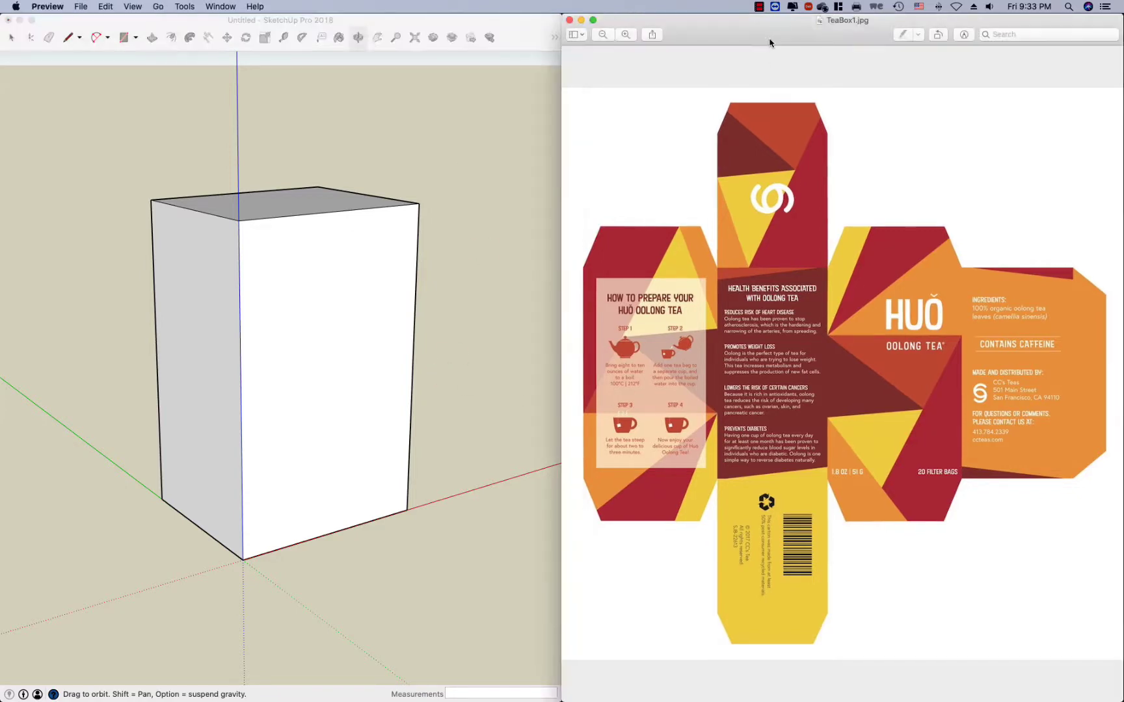
pyautogui.moveTo(782, 39); pyautogui.dragTo(483, 64)
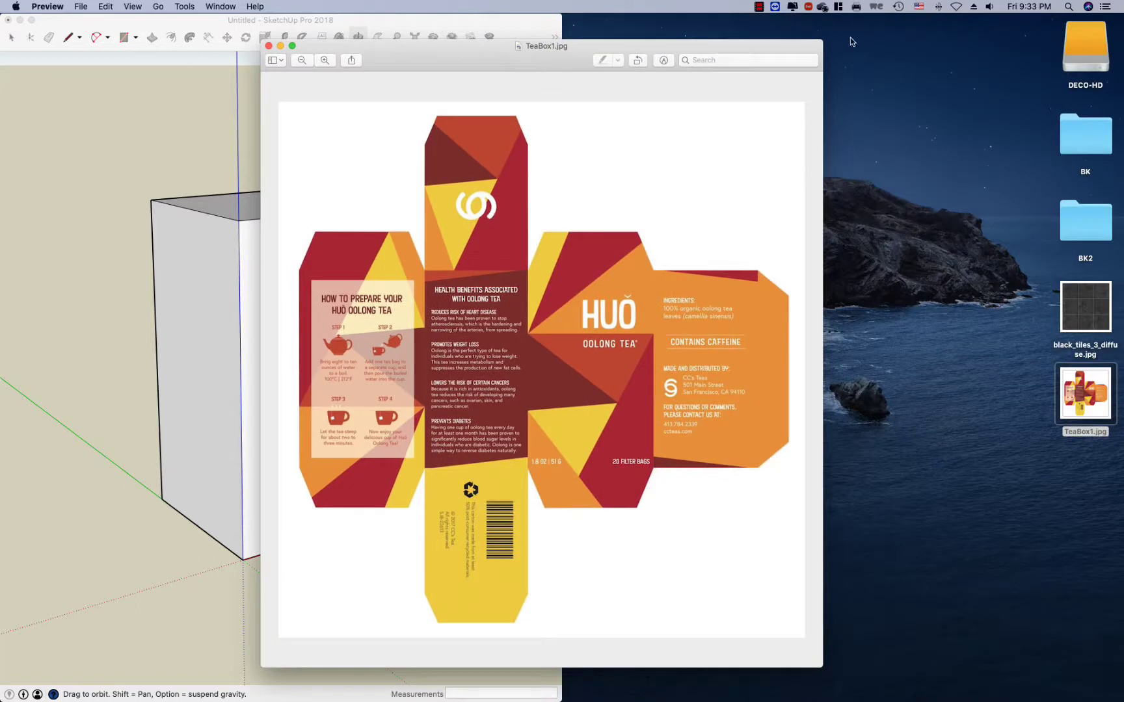
pyautogui.moveTo(822, 43); pyautogui.dragTo(1037, 29)
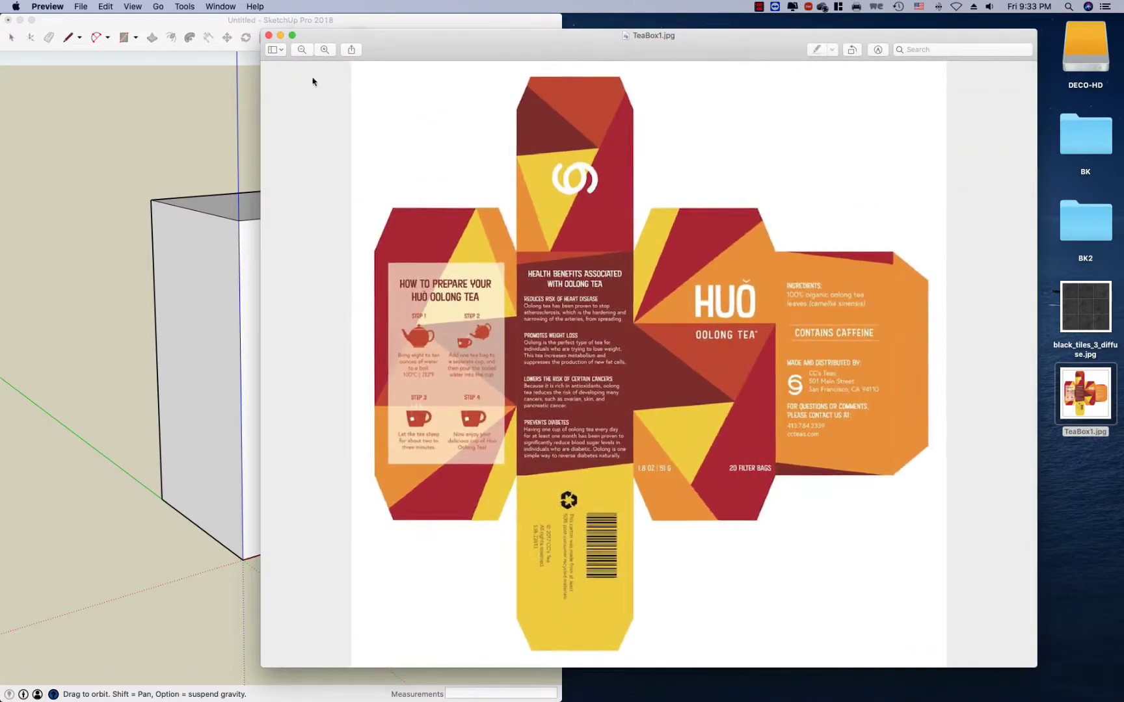
pyautogui.moveTo(262, 28); pyautogui.dragTo(103, 14)
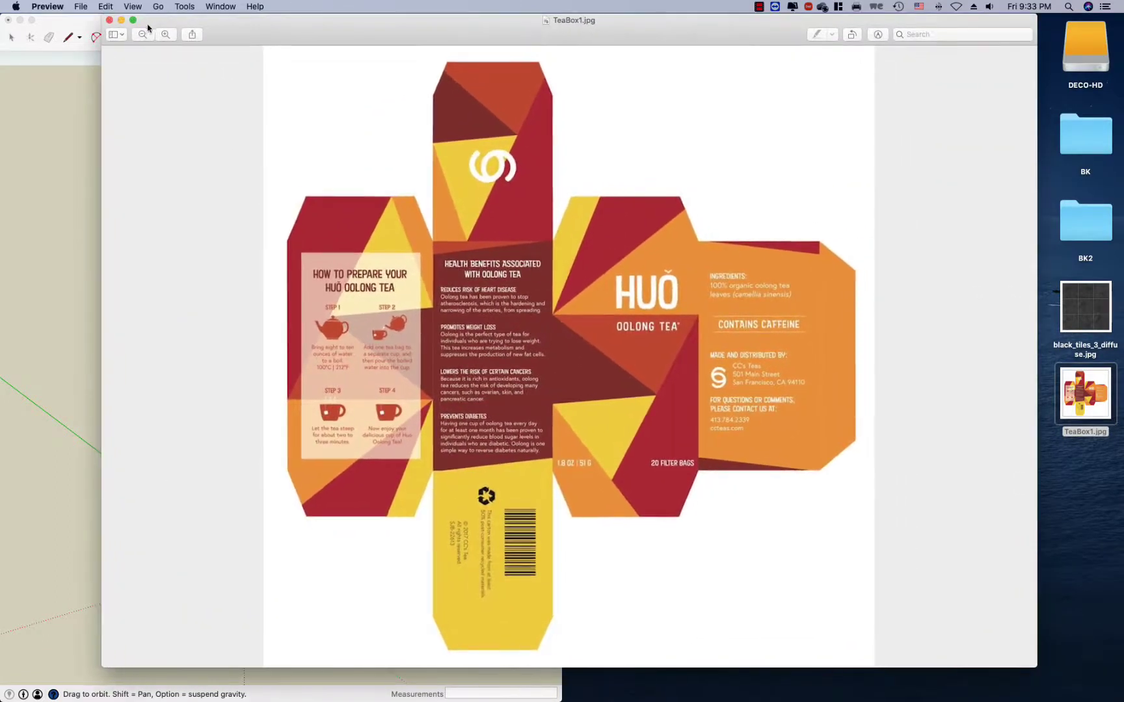
pyautogui.moveTo(533, 41); pyautogui.dragTo(505, 52)
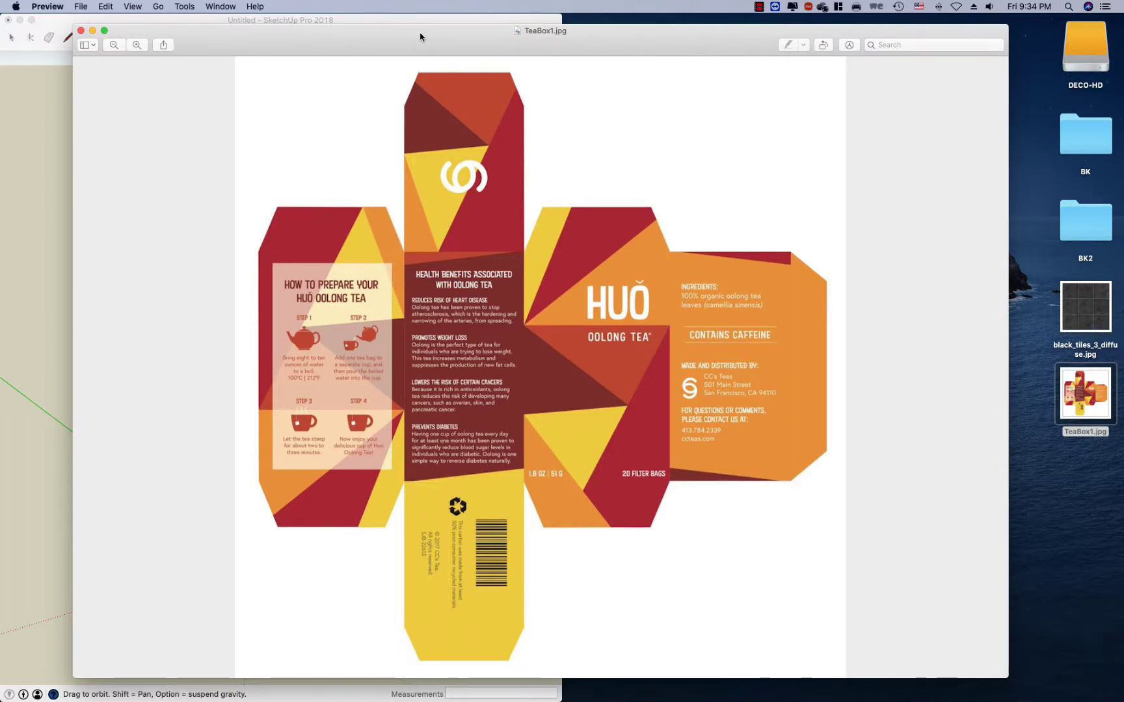
pyautogui.moveTo(421, 36); pyautogui.dragTo(586, 41)
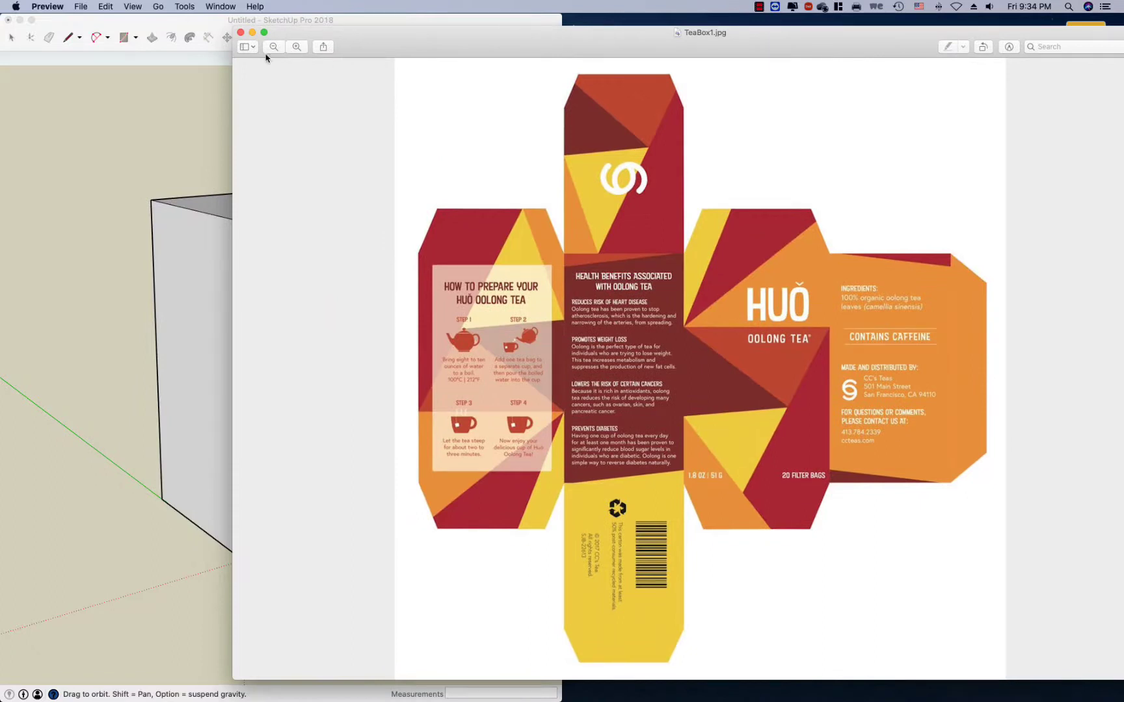
pyautogui.moveTo(232, 25); pyautogui.dragTo(581, 26)
# Orbit around the box down to the horizon, then maximise the SketchUp window
pyautogui.click(451, 357)
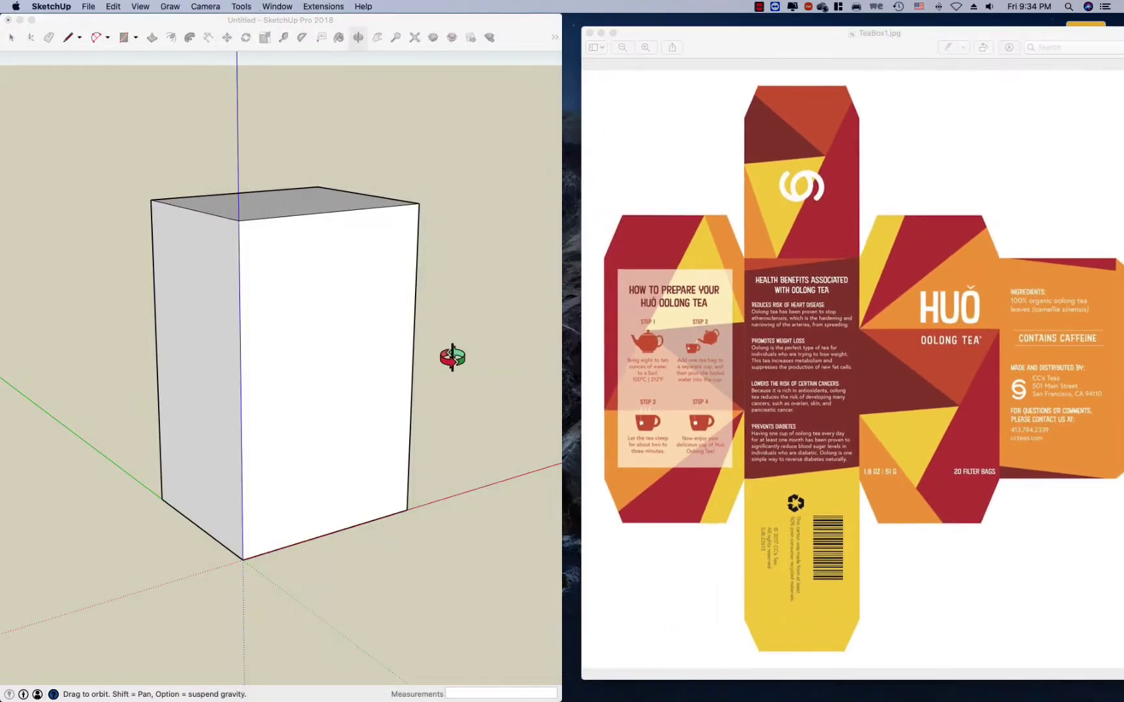
pyautogui.moveTo(453, 357); pyautogui.dragTo(482, 349)
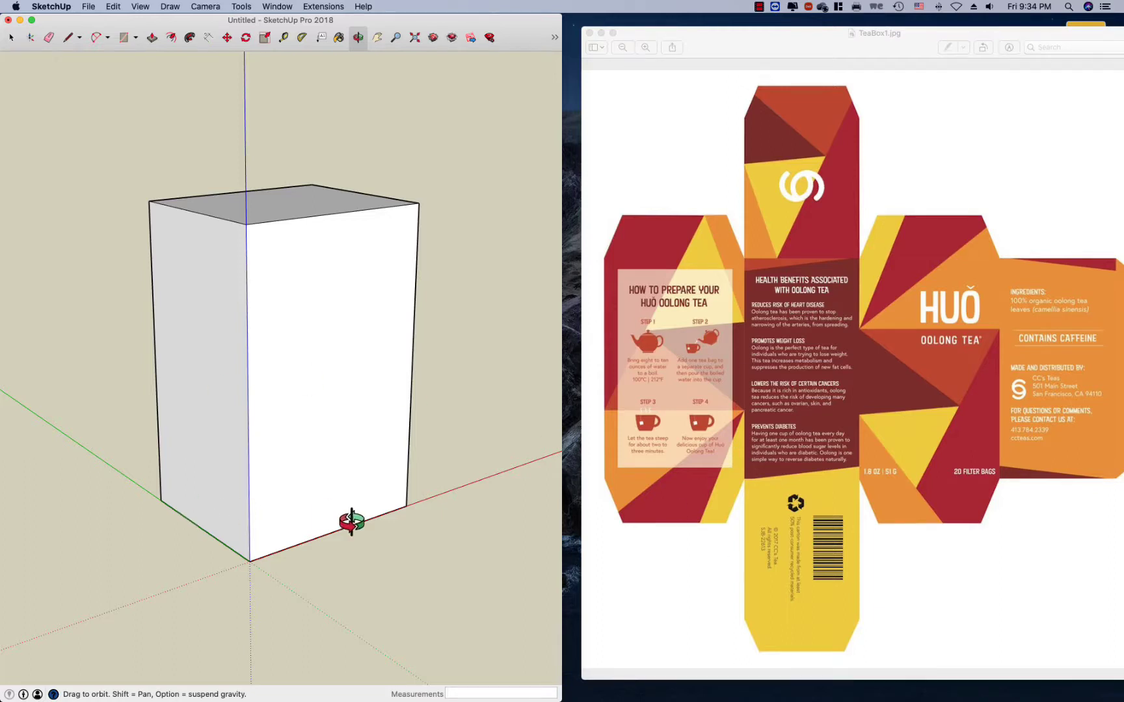
pyautogui.moveTo(354, 521)
pyautogui.mouseDown()
pyautogui.moveTo(331, 409)
pyautogui.moveTo(221, 308)
pyautogui.moveTo(263, 514)
pyautogui.moveTo(321, 401)
pyautogui.moveTo(147, 437)
pyautogui.moveTo(236, 429)
pyautogui.moveTo(202, 428)
pyautogui.mouseUp()
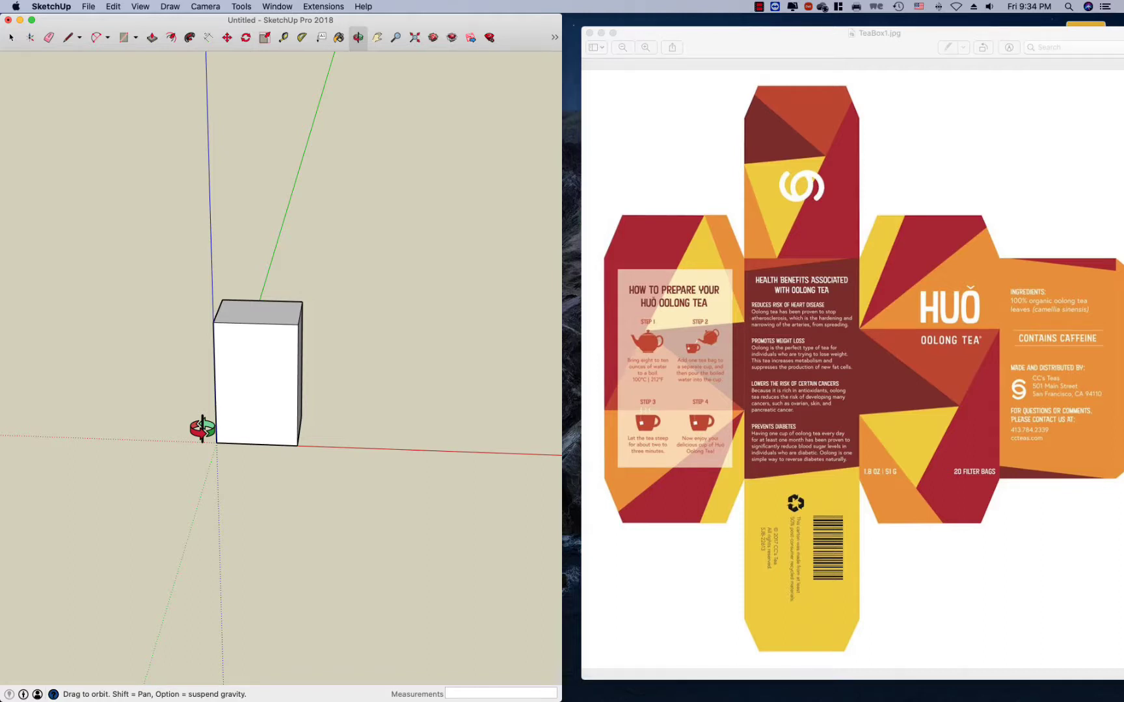
pyautogui.moveTo(202, 429); pyautogui.dragTo(421, 363)
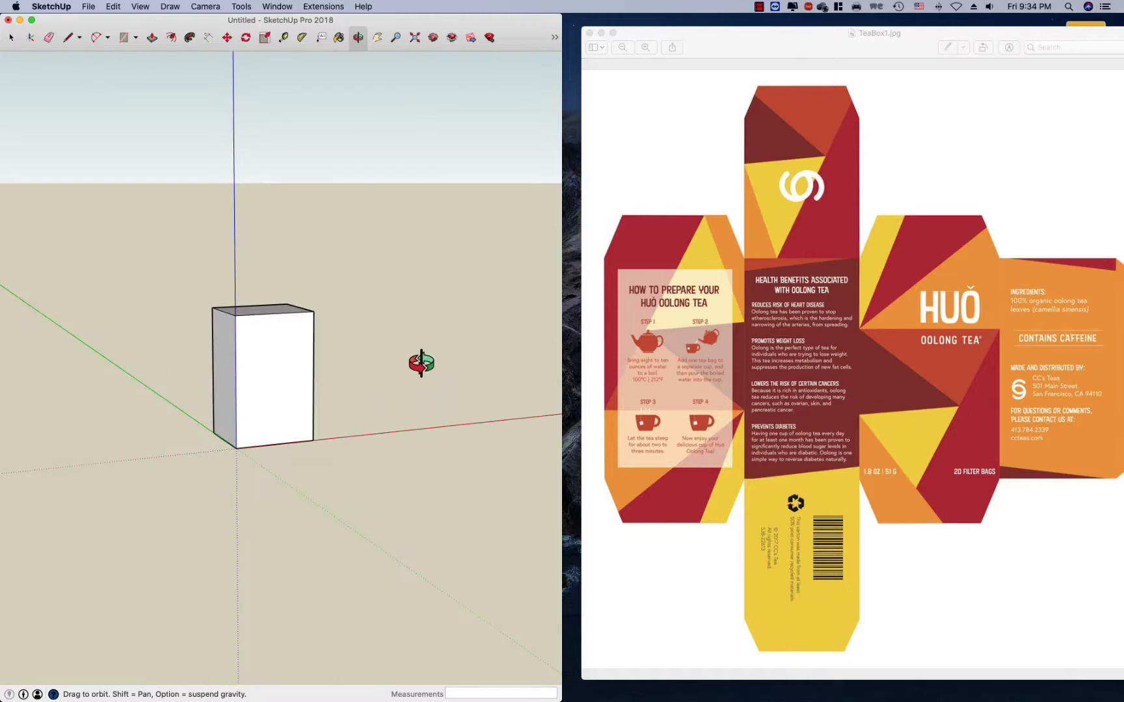
pyautogui.doubleClick(515, 27)
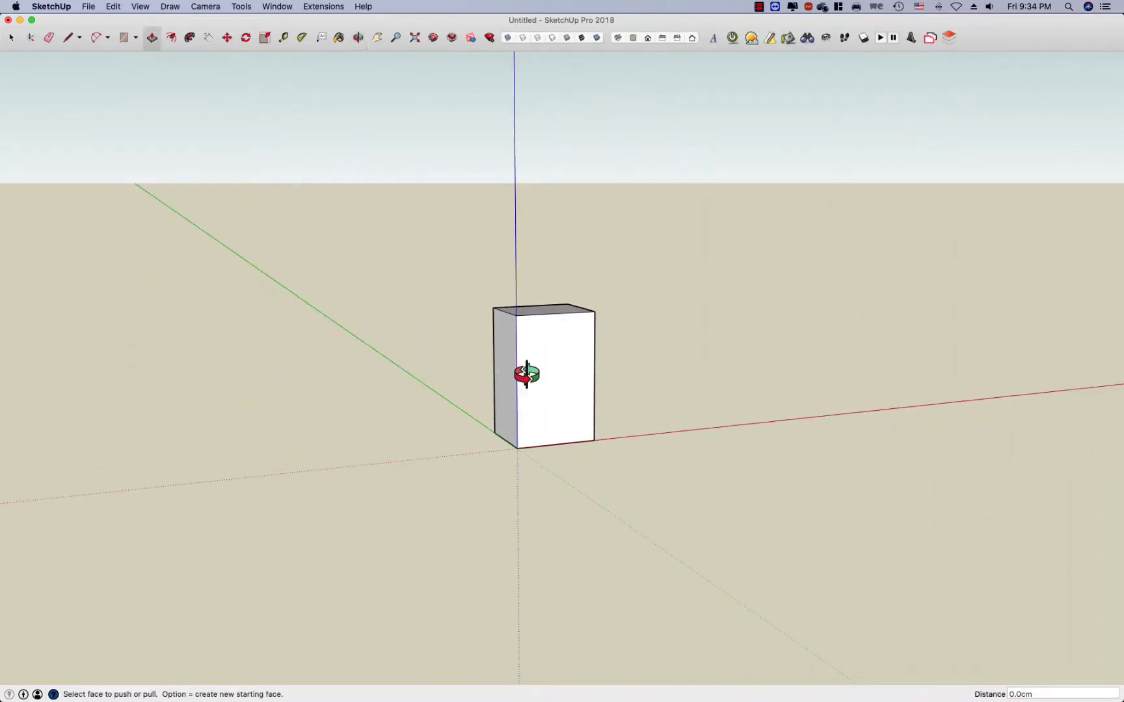
# Window-select the placeholder box and delete it
pyautogui.moveTo(524, 374); pyautogui.dragTo(576, 474)
pyautogui.press('space')
pyautogui.moveTo(675, 483); pyautogui.dragTo(375, 228)
pyautogui.press('Delete')
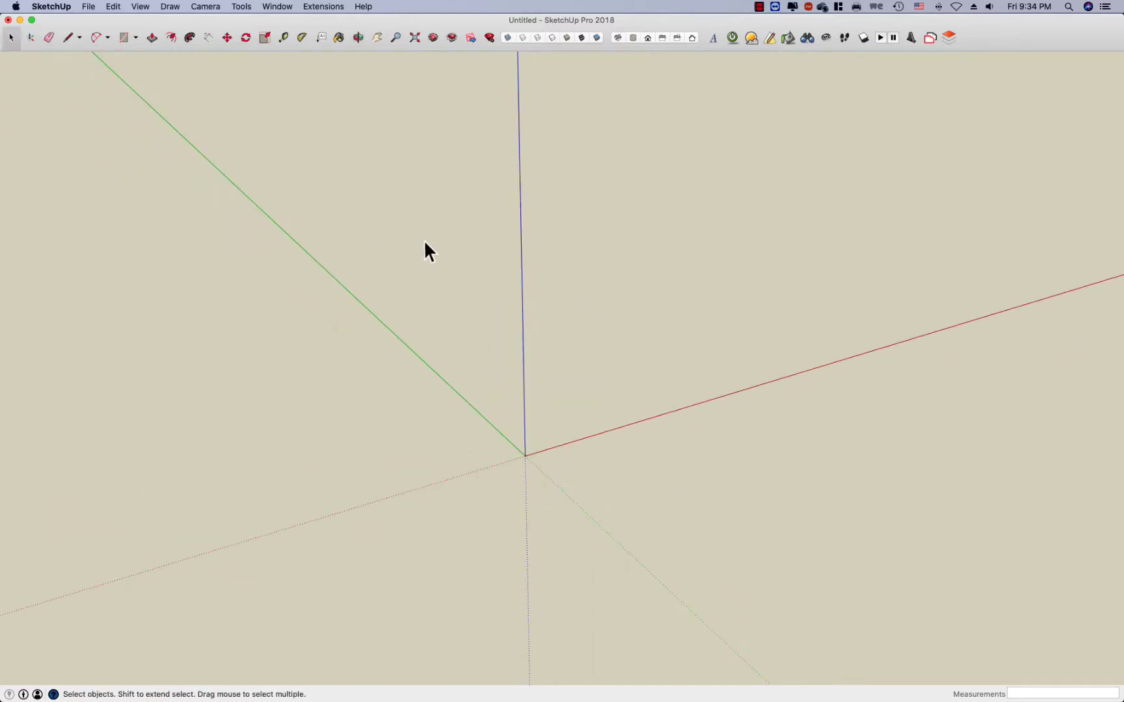
# Check the tea box image in Preview, then return SketchUp to full screen
pyautogui.scroll(3, 549, 458)
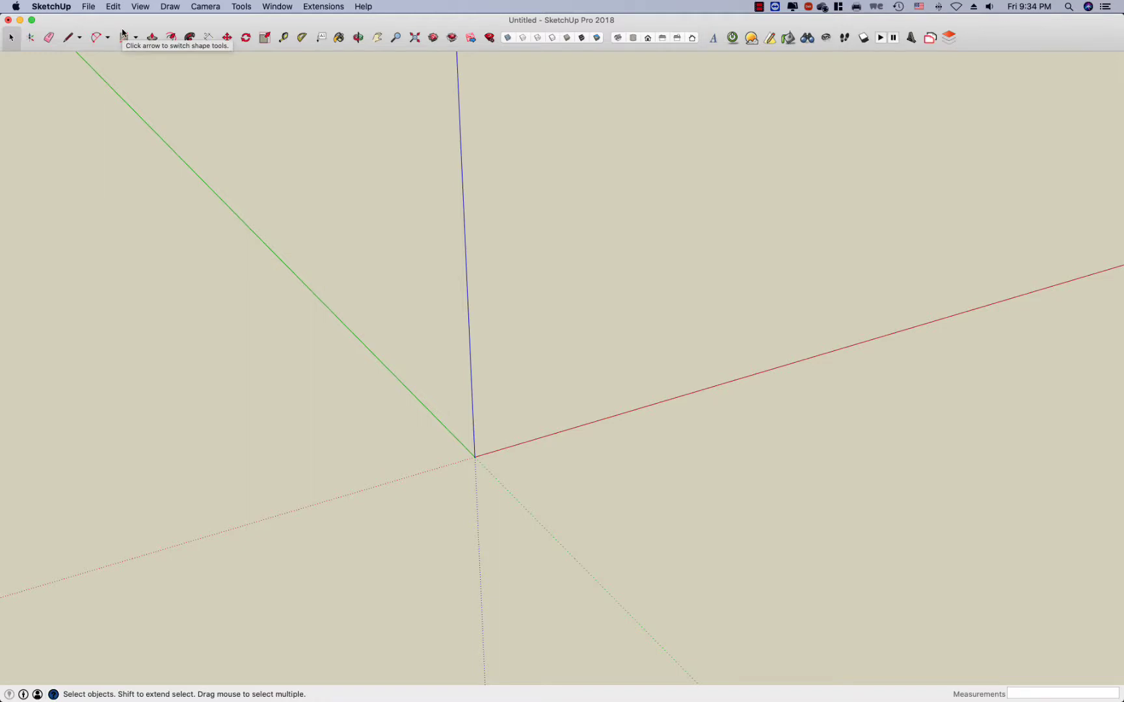
pyautogui.hotkey('ctrl', 'alt', 'Left')
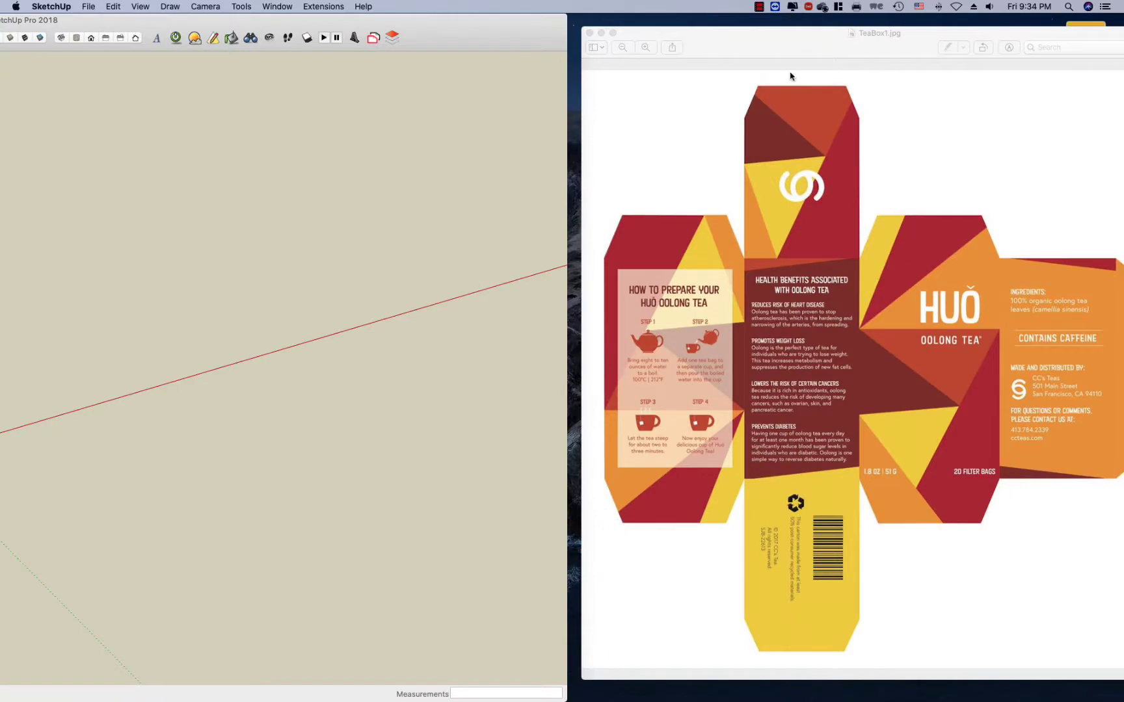
pyautogui.moveTo(824, 41); pyautogui.dragTo(796, 44)
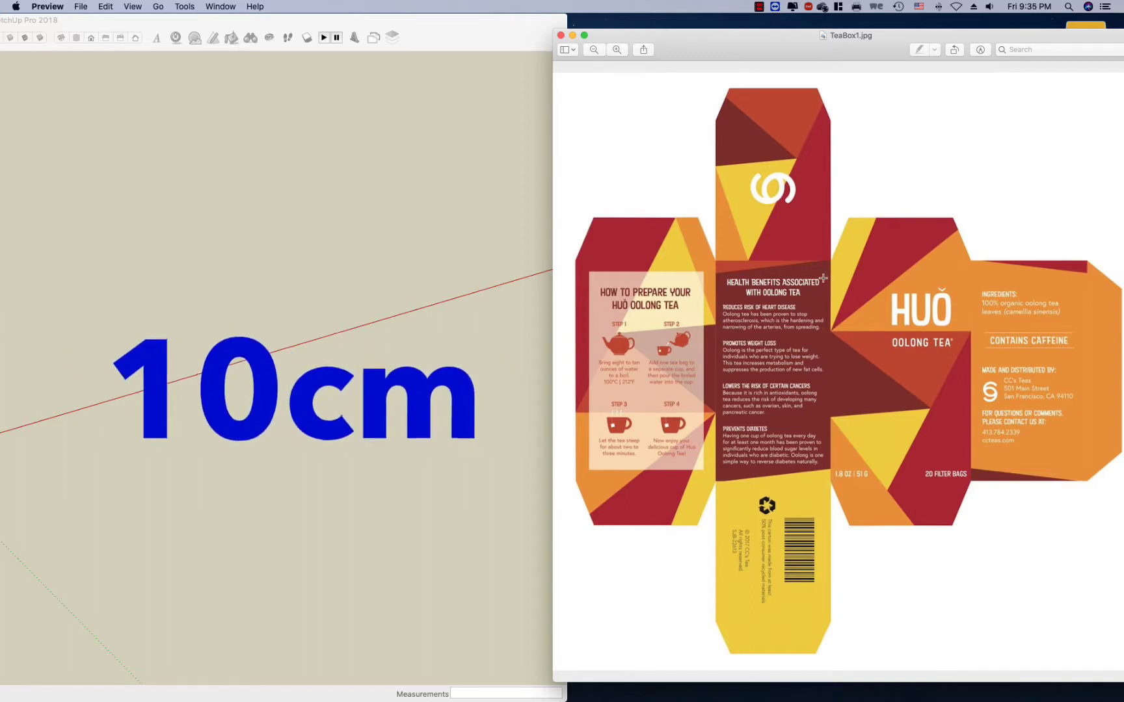
pyautogui.doubleClick(476, 20)
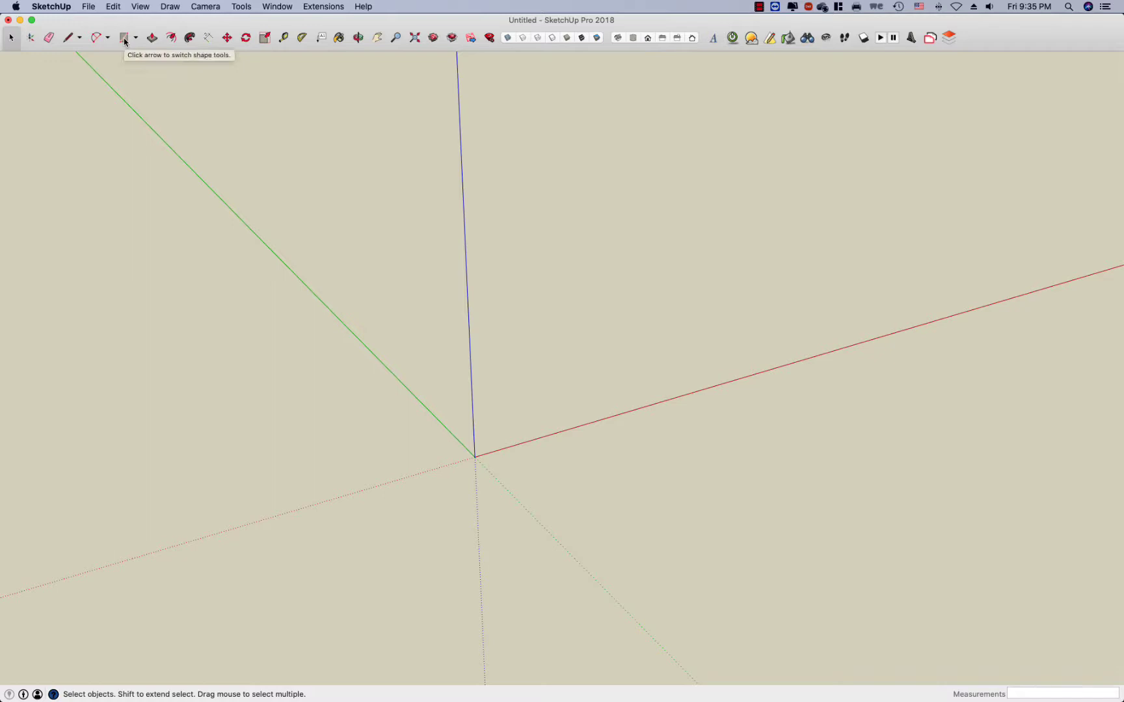
# Draw a rectangle from the origin and set its dimensions to 6.3cm by 5.2cm
pyautogui.click(124, 39)
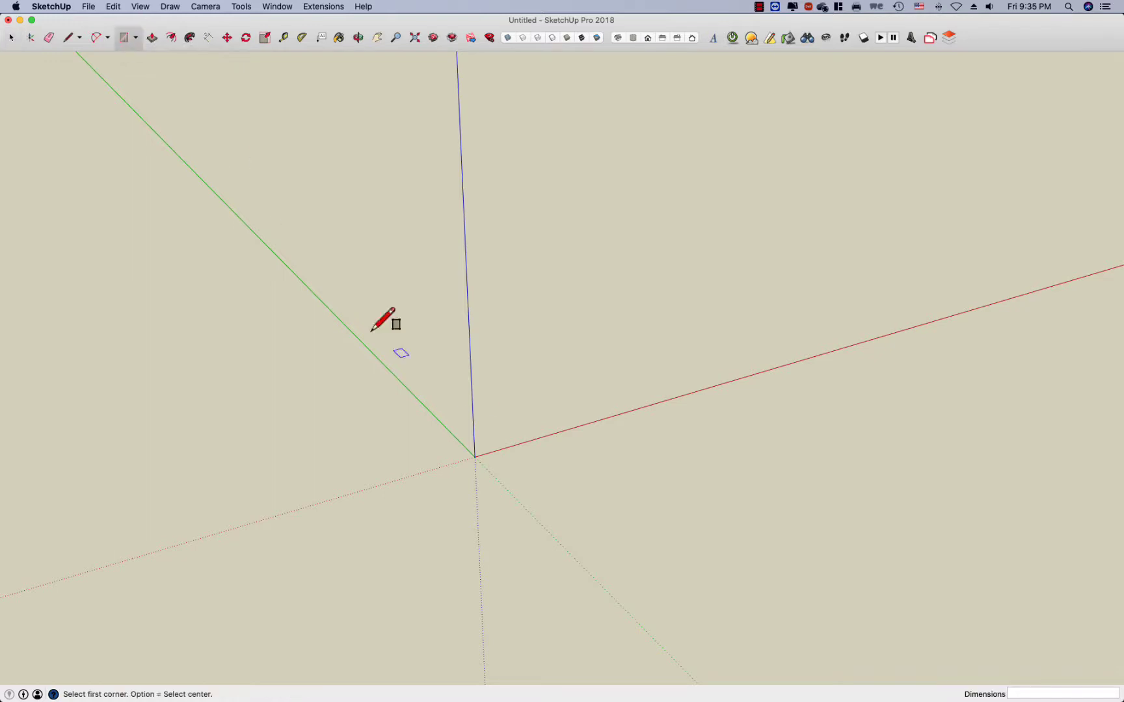
pyautogui.click(475, 456)
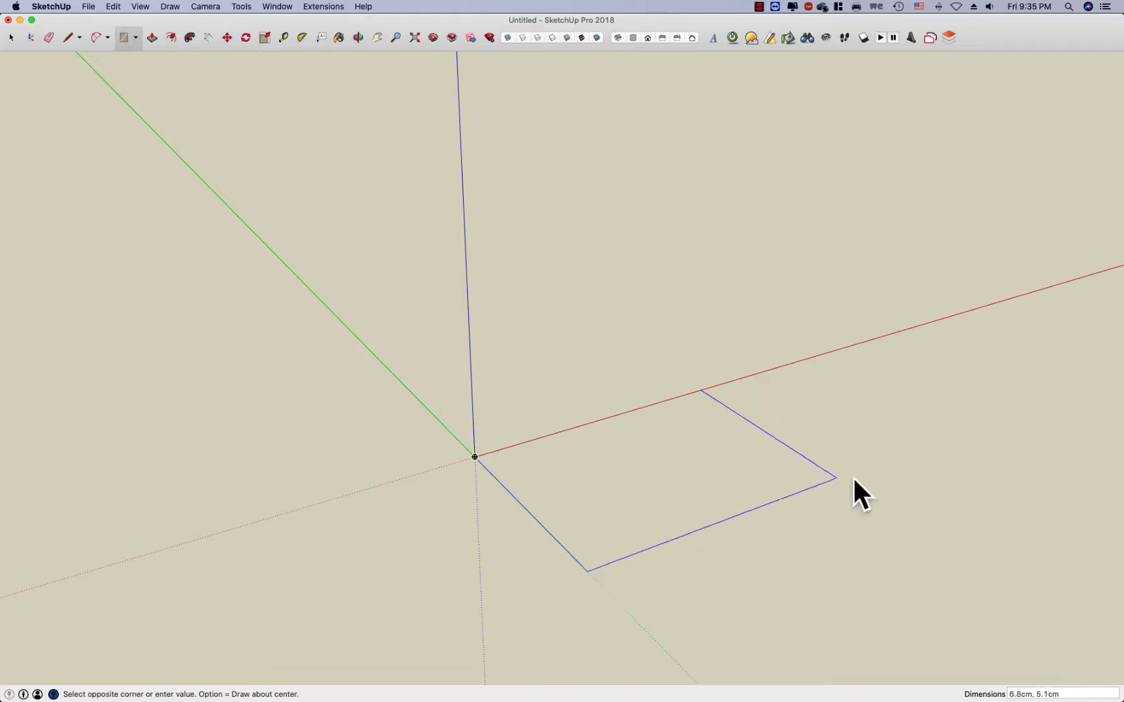
pyautogui.click(872, 475)
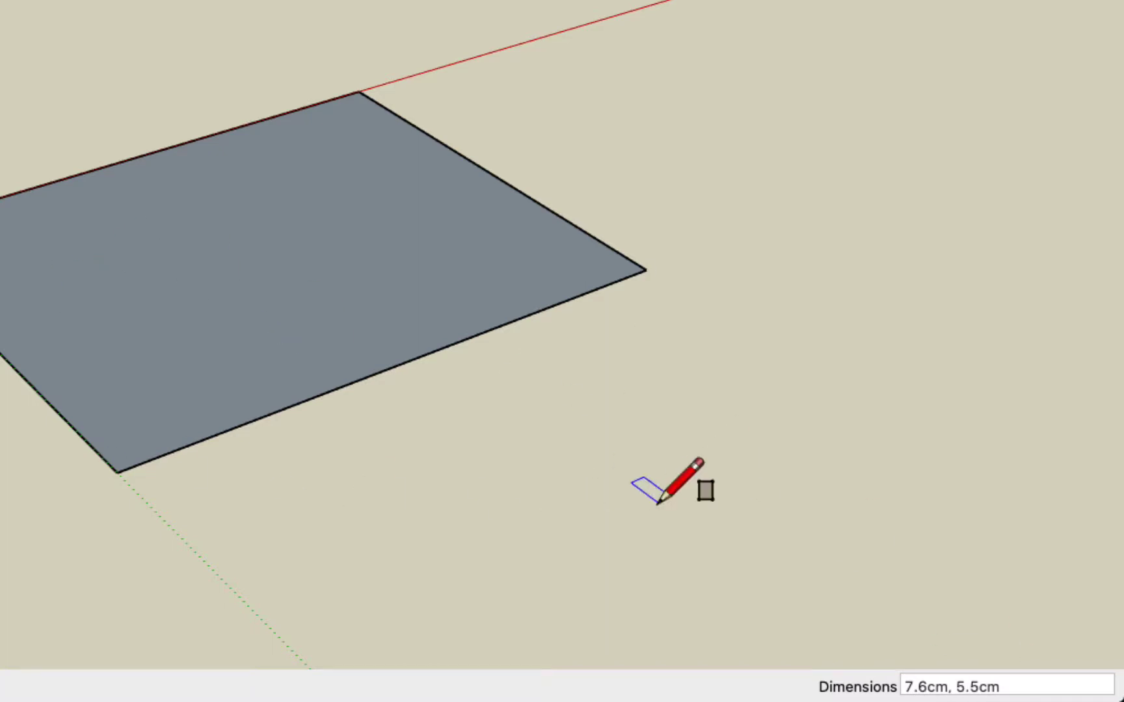
pyautogui.click(1026, 680)
pyautogui.press('super+a')
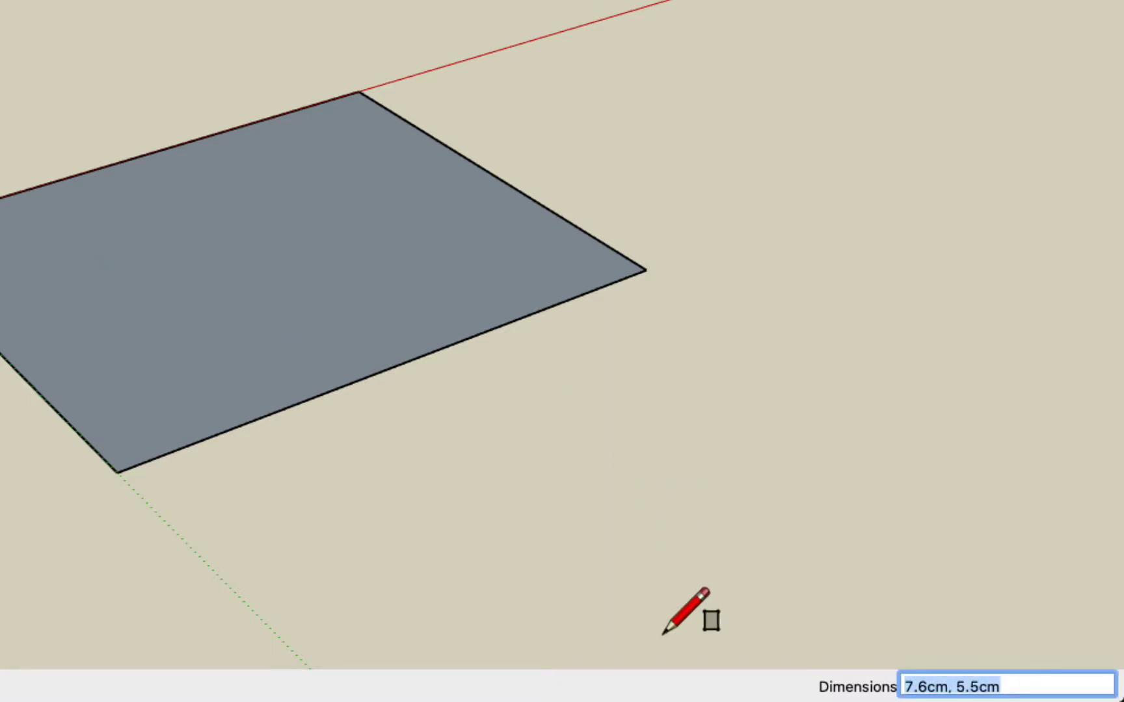
pyautogui.press('BackSpace')
pyautogui.write('6.3,')
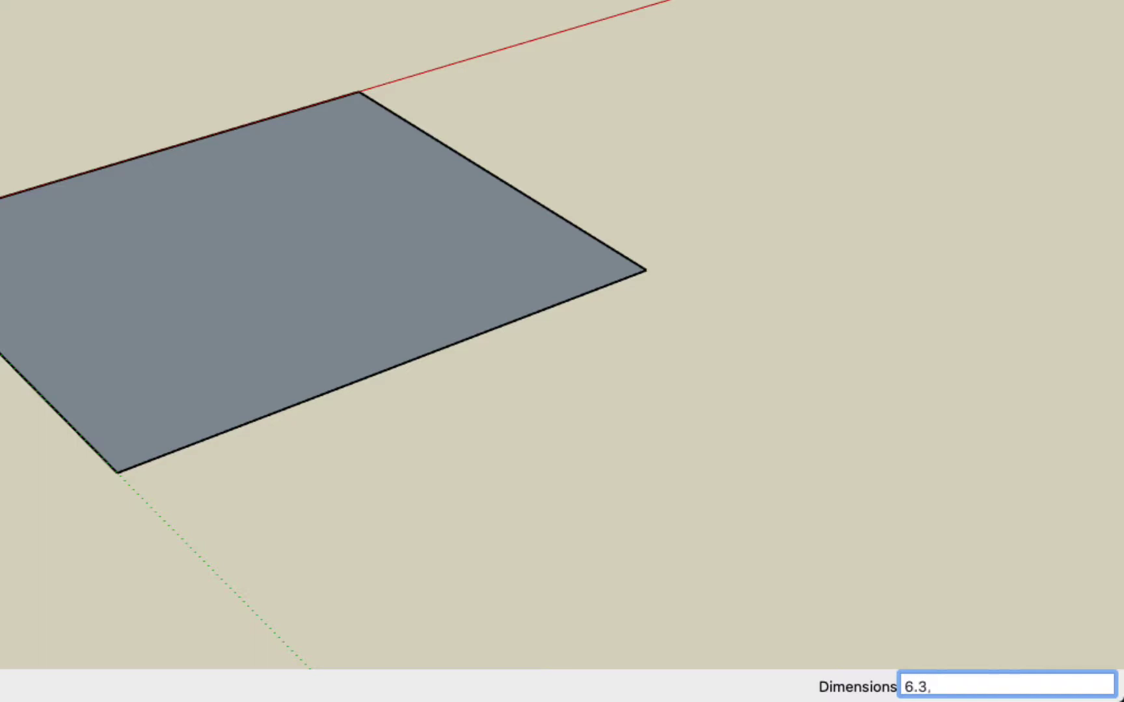
pyautogui.write('cm')
pyautogui.write('5.2cm')
pyautogui.press('Return')
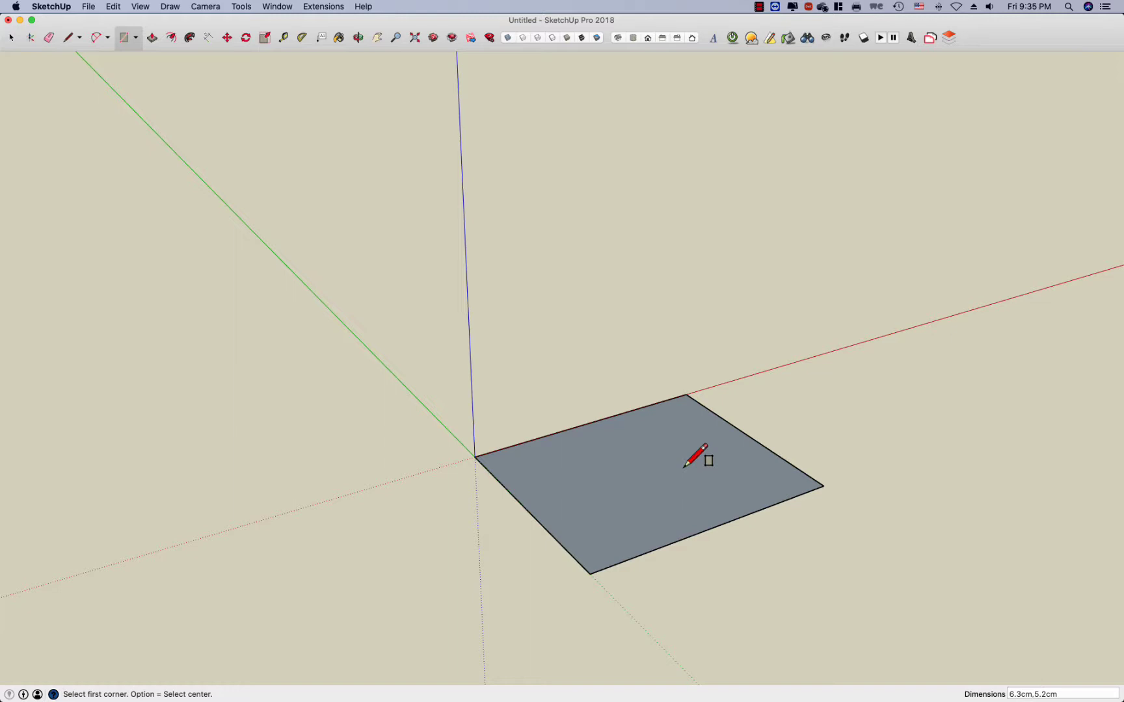
# Push/pull the 6.3 × 5.2cm rectangle up into a box exactly 10cm tall
pyautogui.click(152, 38)
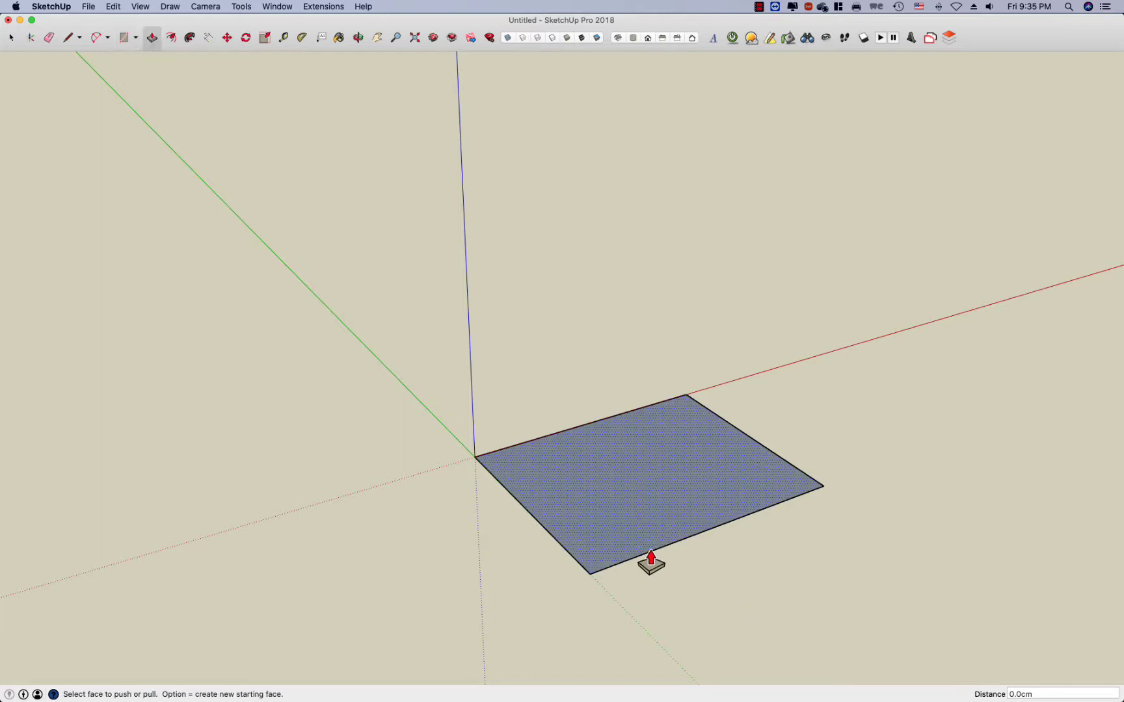
pyautogui.moveTo(640, 559); pyautogui.dragTo(584, 185)
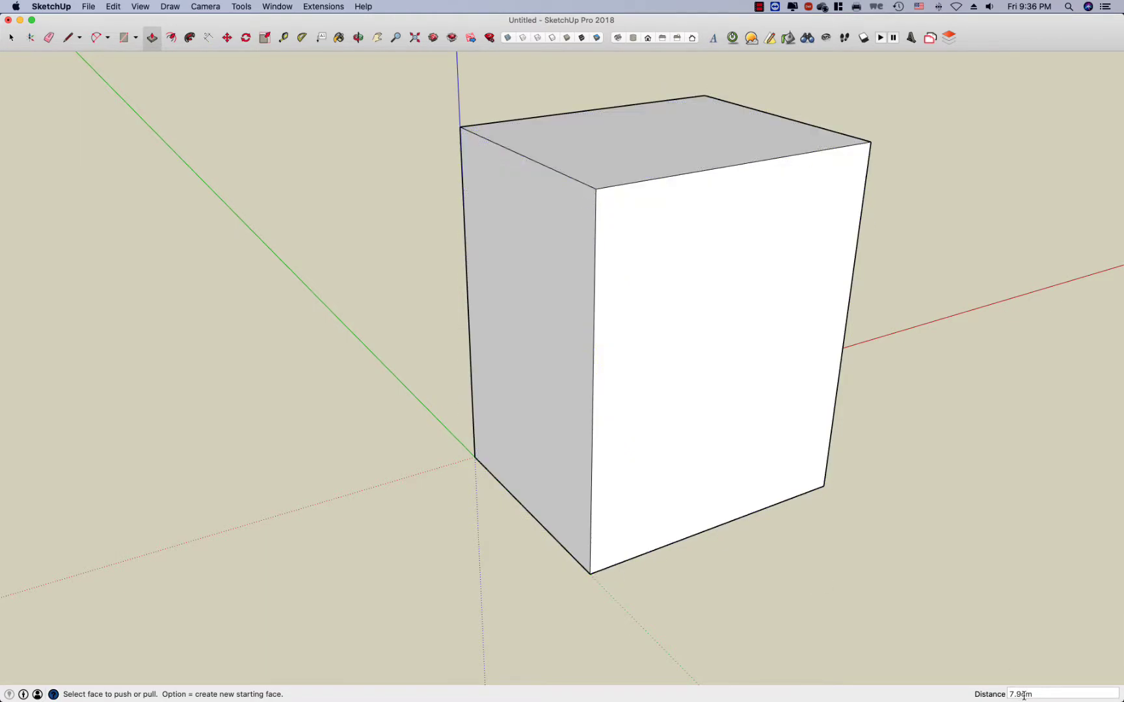
pyautogui.click(1048, 694)
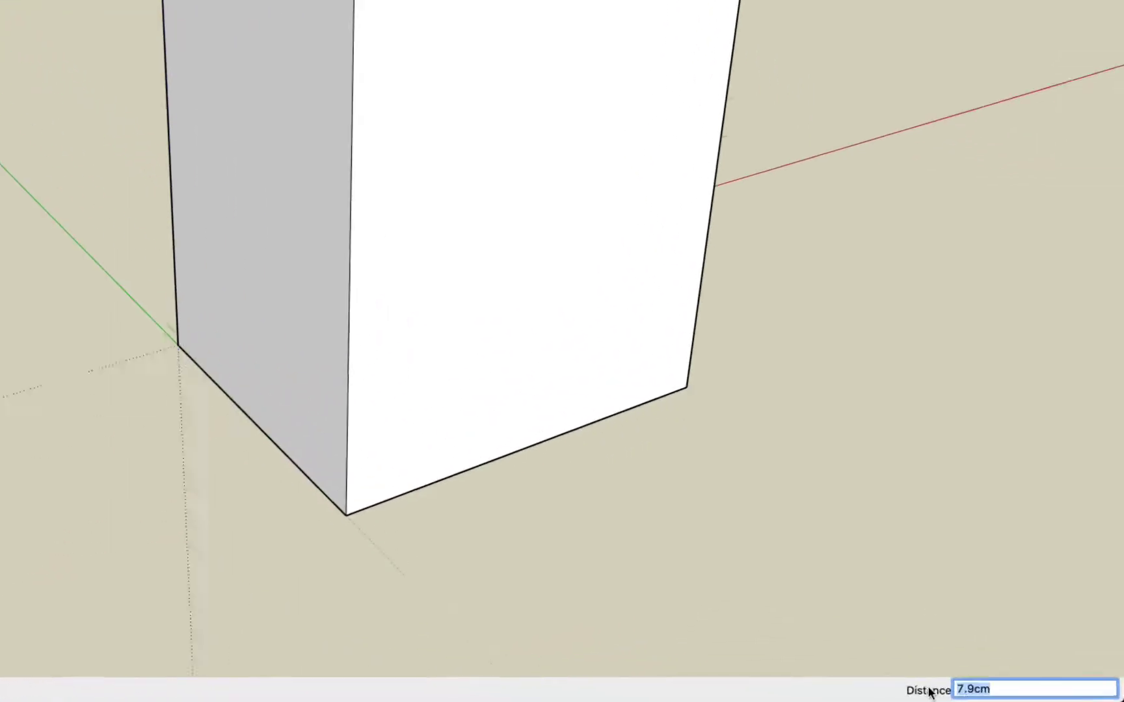
pyautogui.write('10')
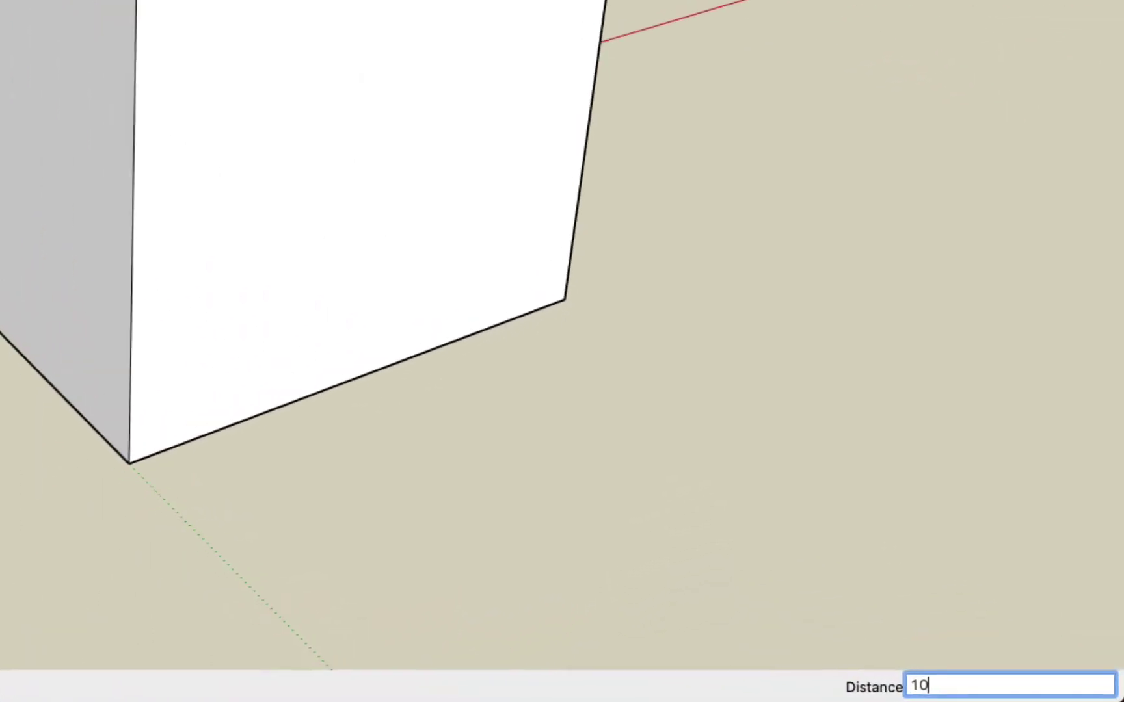
pyautogui.press('Return')
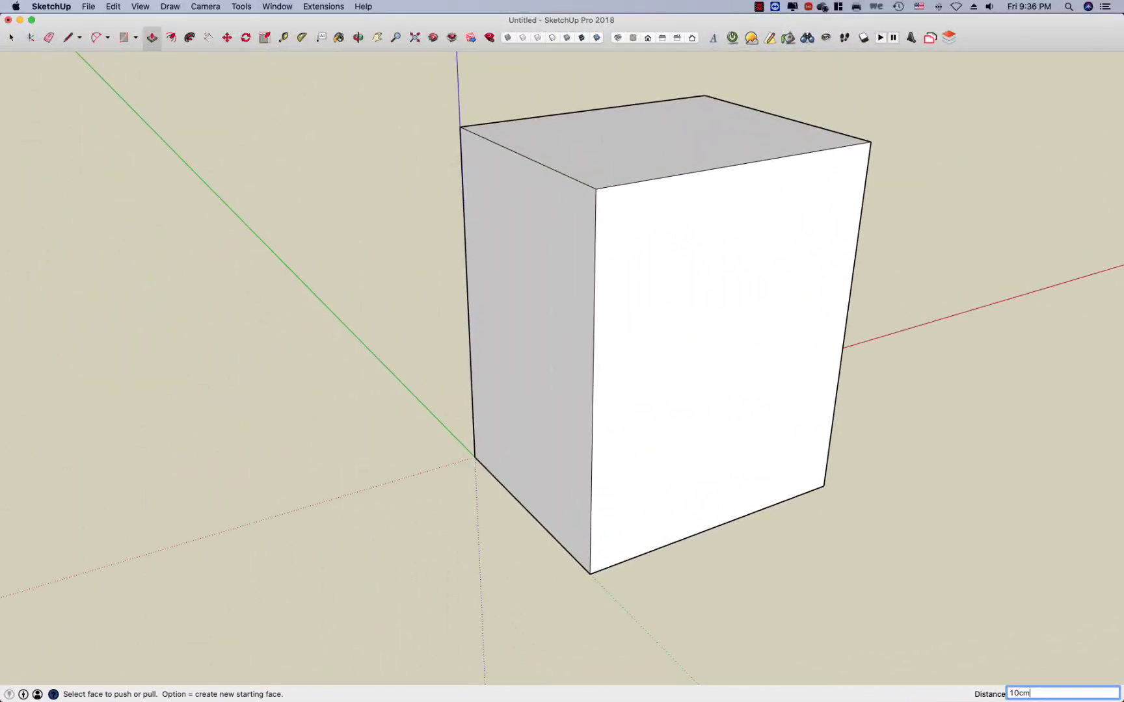
pyautogui.press('Return')
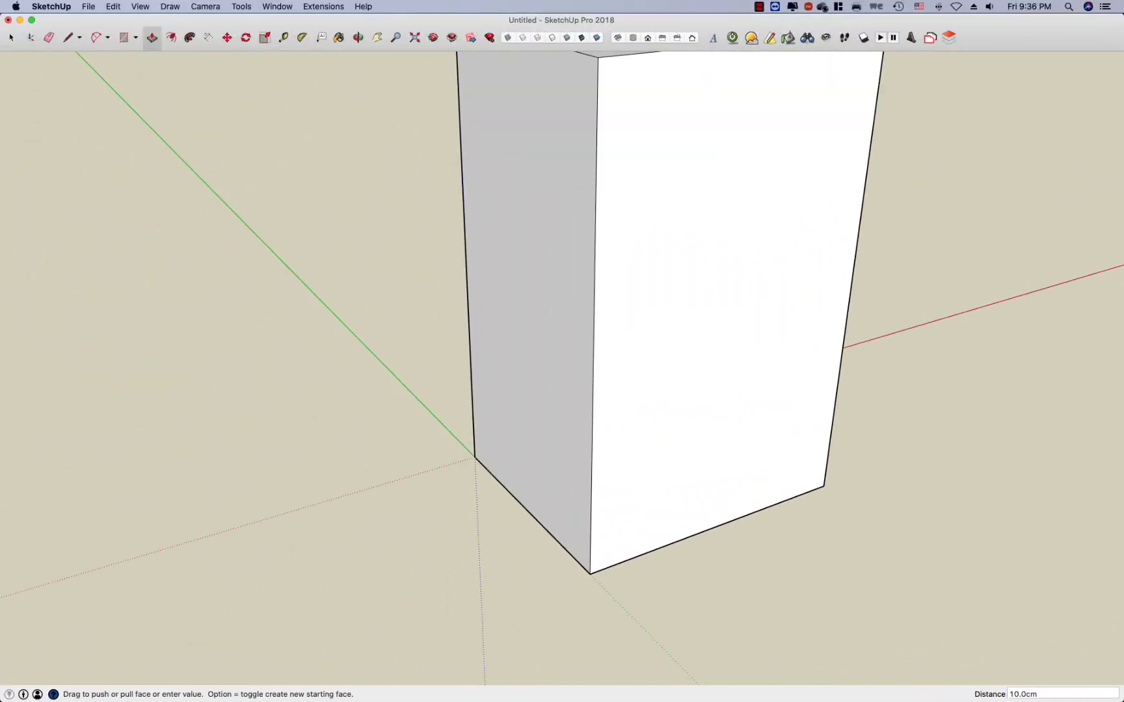
pyautogui.scroll(-5, 838, 514)
# Pan the view to recentre the box on screen
pyautogui.click(11, 37)
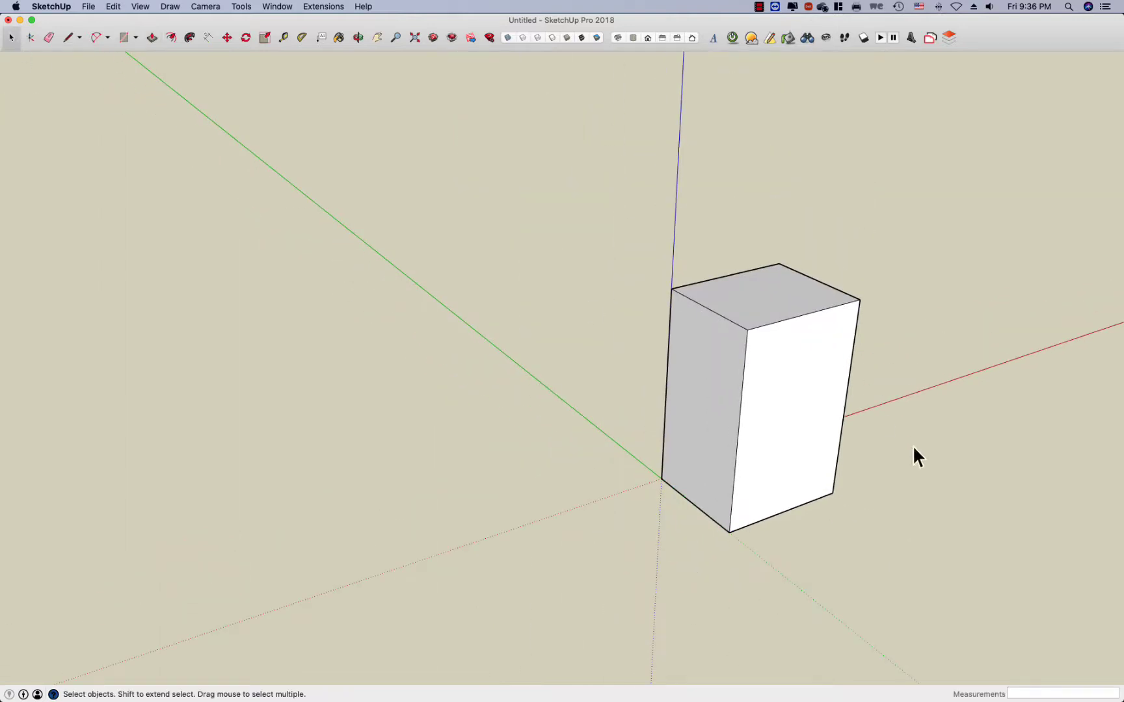
pyautogui.moveTo(591, 166); pyautogui.dragTo(590, 169)
pyautogui.press('h')
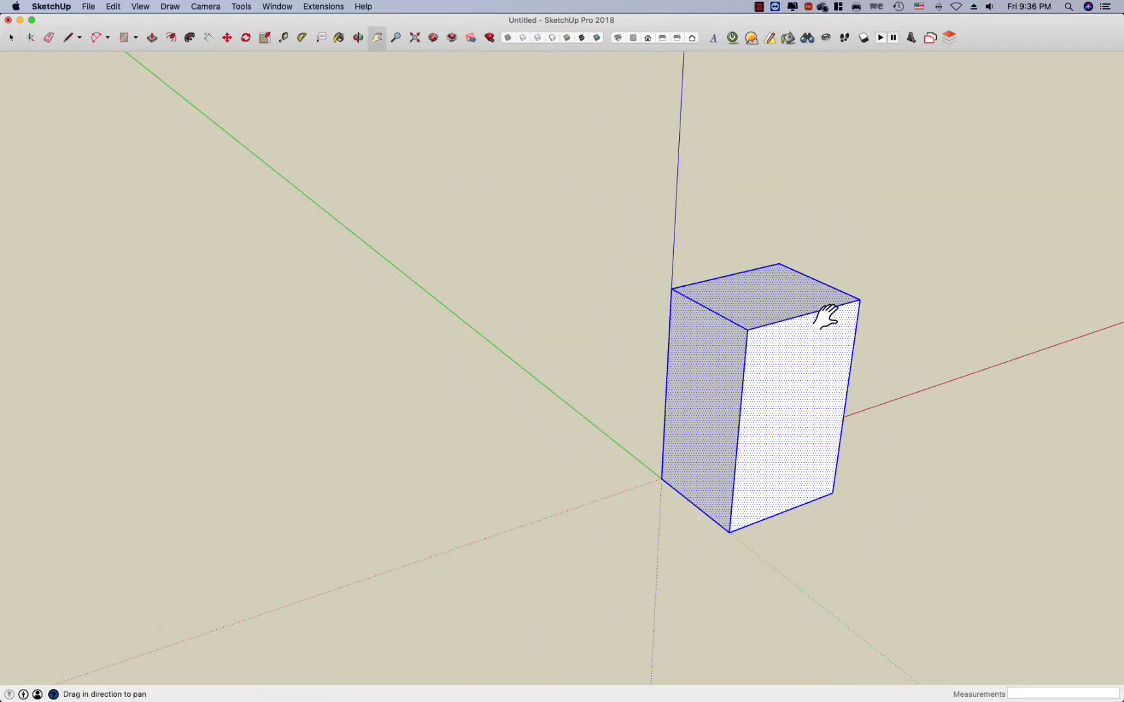
pyautogui.moveTo(824, 314)
pyautogui.mouseDown()
pyautogui.moveTo(787, 292)
pyautogui.moveTo(524, 261)
pyautogui.mouseUp()
pyautogui.press('space')
pyautogui.click(770, 384)
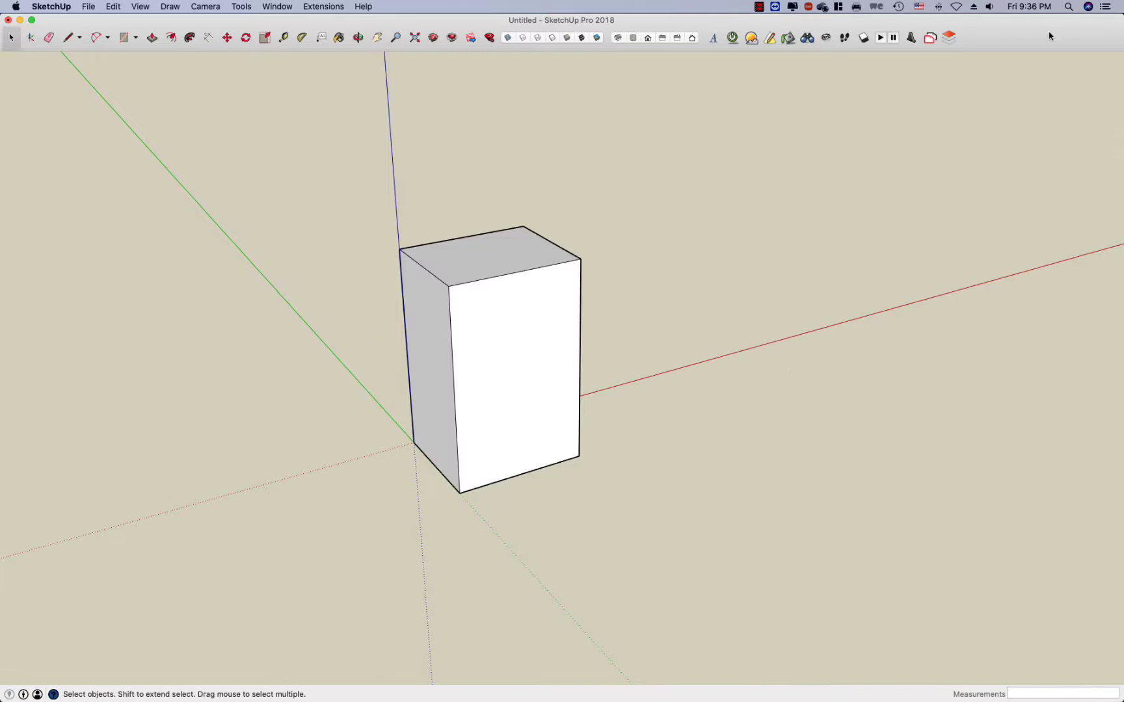
# View the TeaBox1.jpg artwork in Preview, minimise it, and maximise SketchUp again
pyautogui.moveTo(1062, 35); pyautogui.dragTo(590, 55)
pyautogui.click(741, 62)
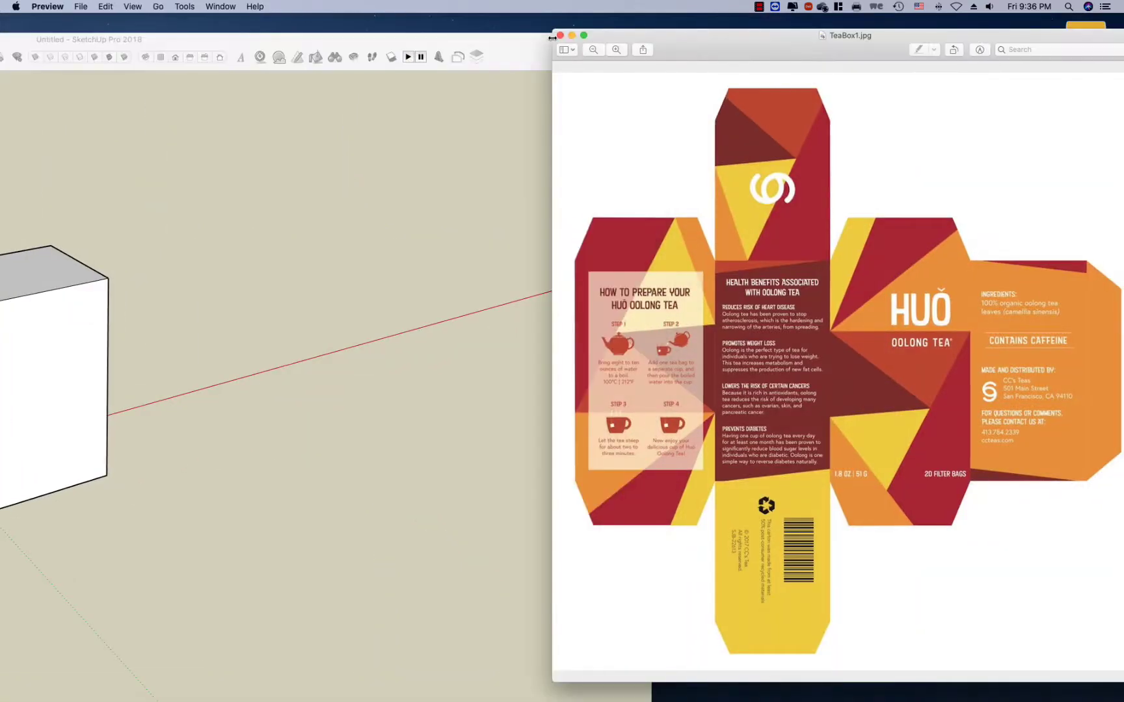
pyautogui.click(565, 37)
pyautogui.doubleClick(529, 46)
# Select the box's front face and orbit until it faces the viewer straight on
pyautogui.click(556, 387)
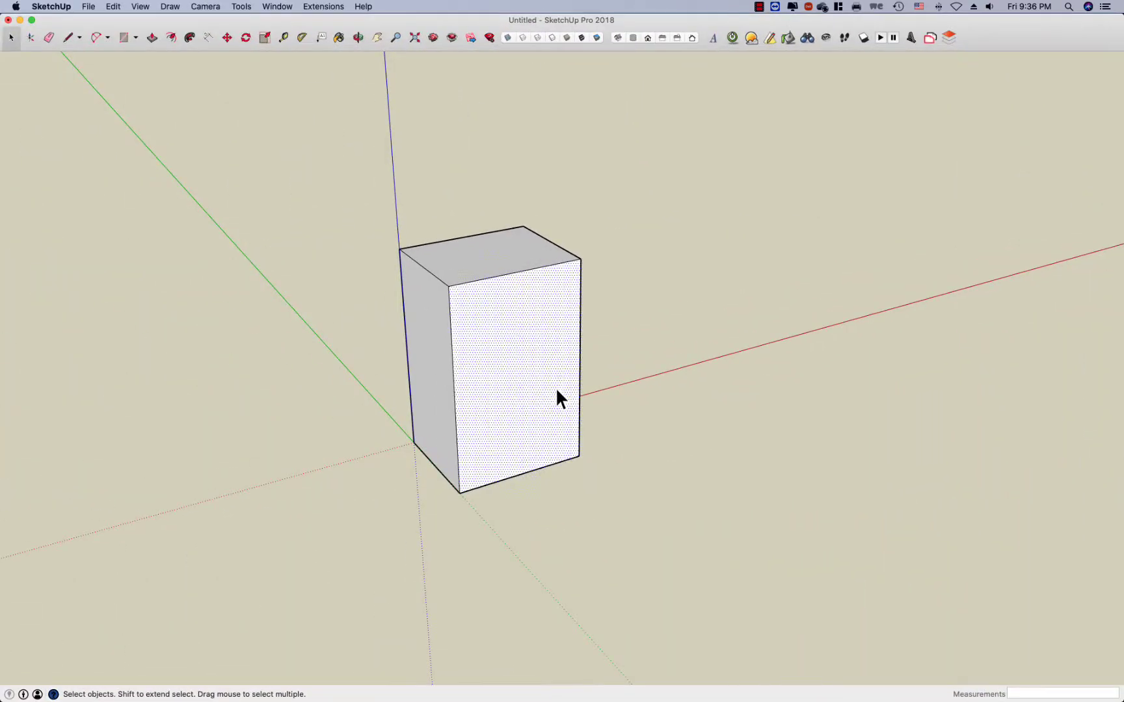
pyautogui.click(702, 453)
pyautogui.click(508, 403)
pyautogui.press('o')
pyautogui.moveTo(517, 399); pyautogui.dragTo(526, 285)
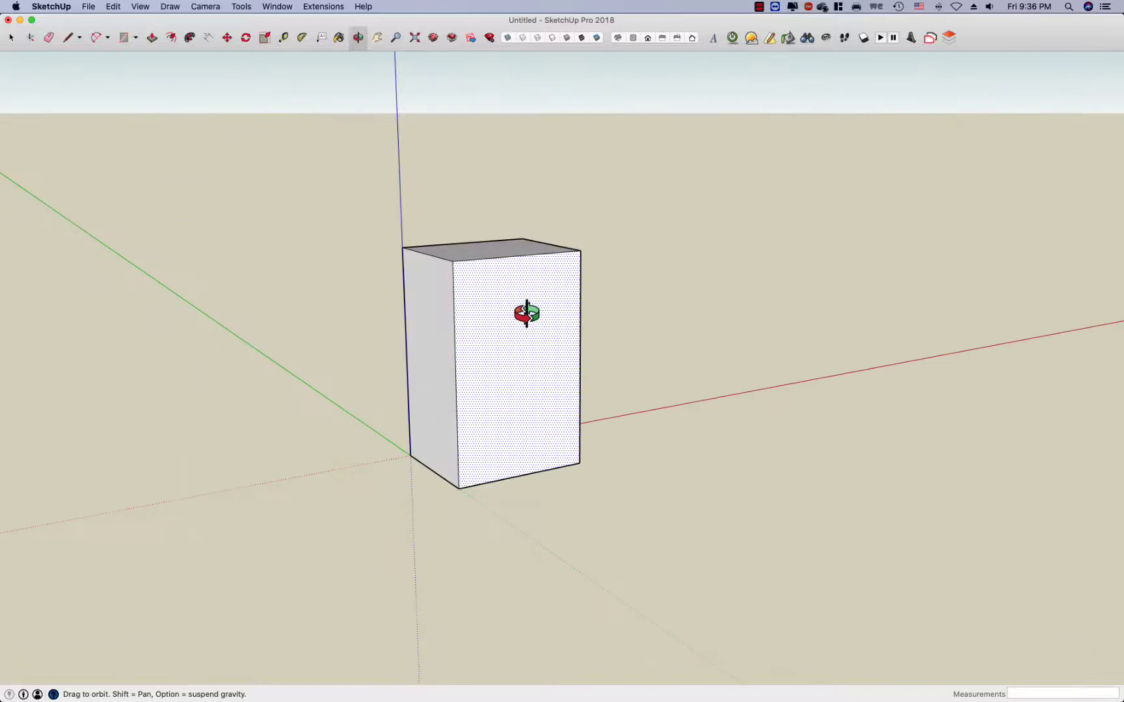
pyautogui.moveTo(527, 314); pyautogui.dragTo(494, 289)
pyautogui.press('space')
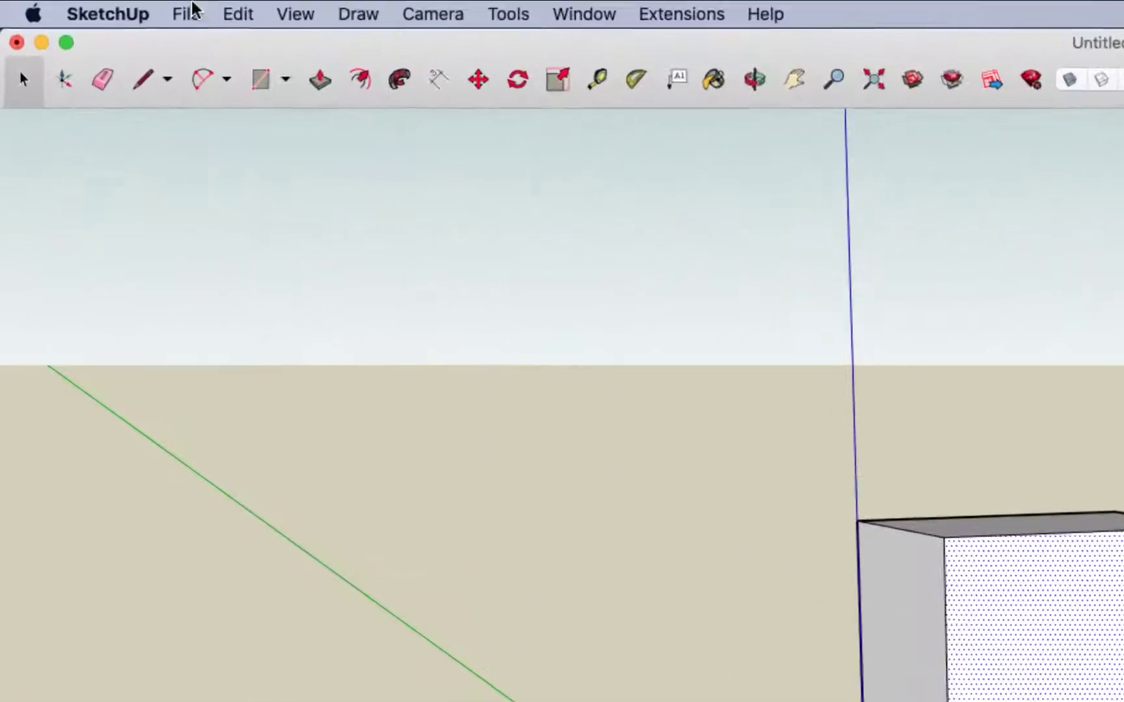
pyautogui.click(89, 7)
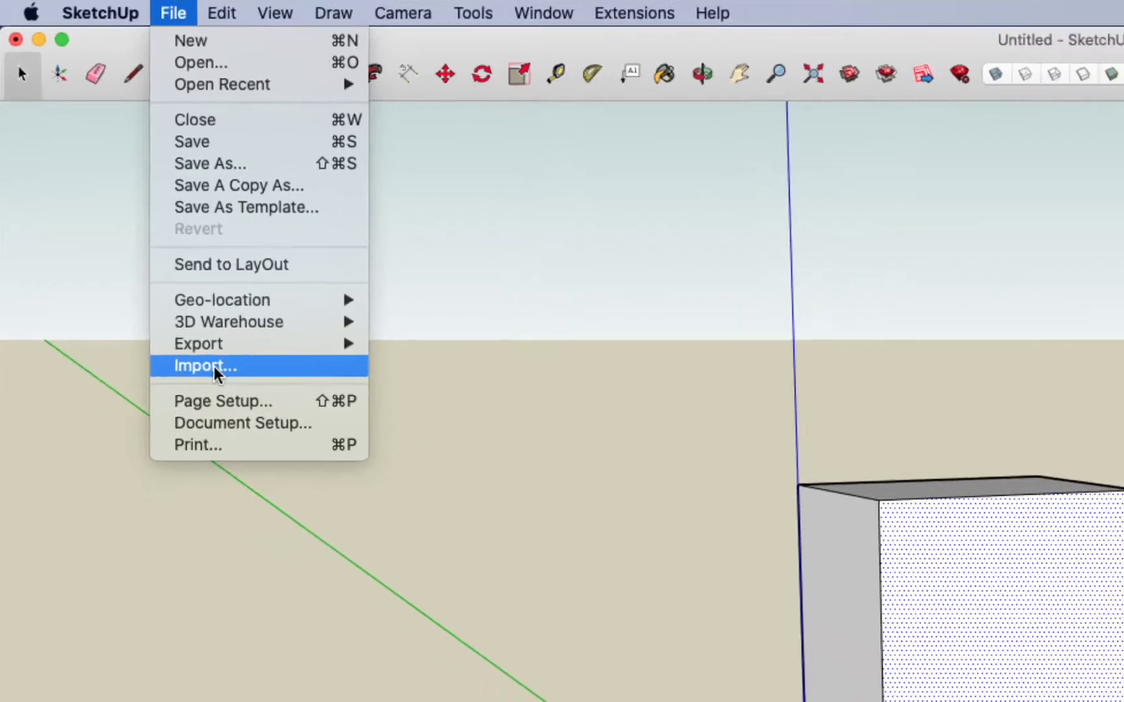
# Import TeaBox1.jpg as a JPEG Image with Use As Texture enabled
pyautogui.click(236, 404)
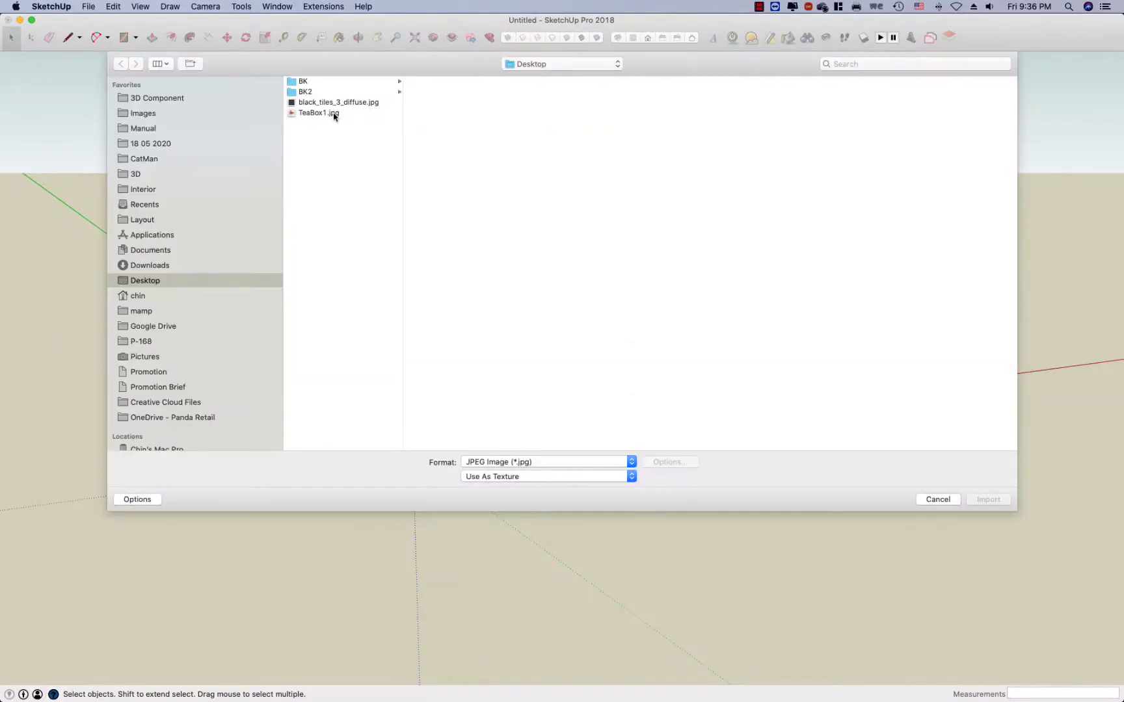
pyautogui.click(333, 115)
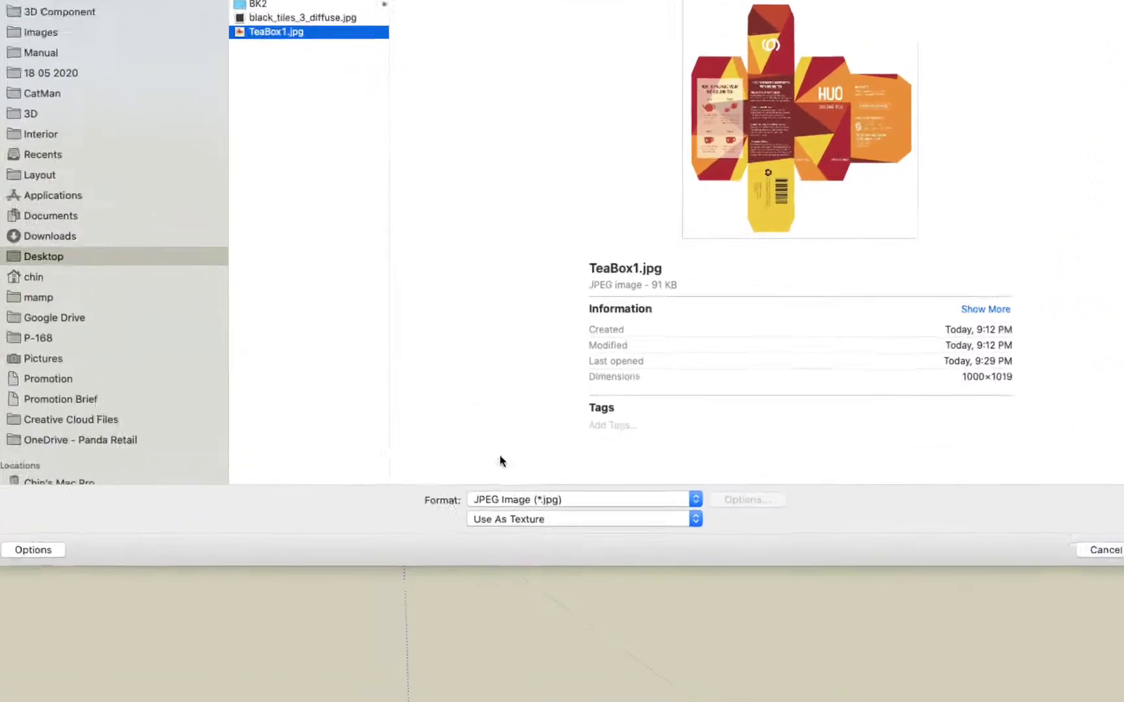
pyautogui.click(510, 461)
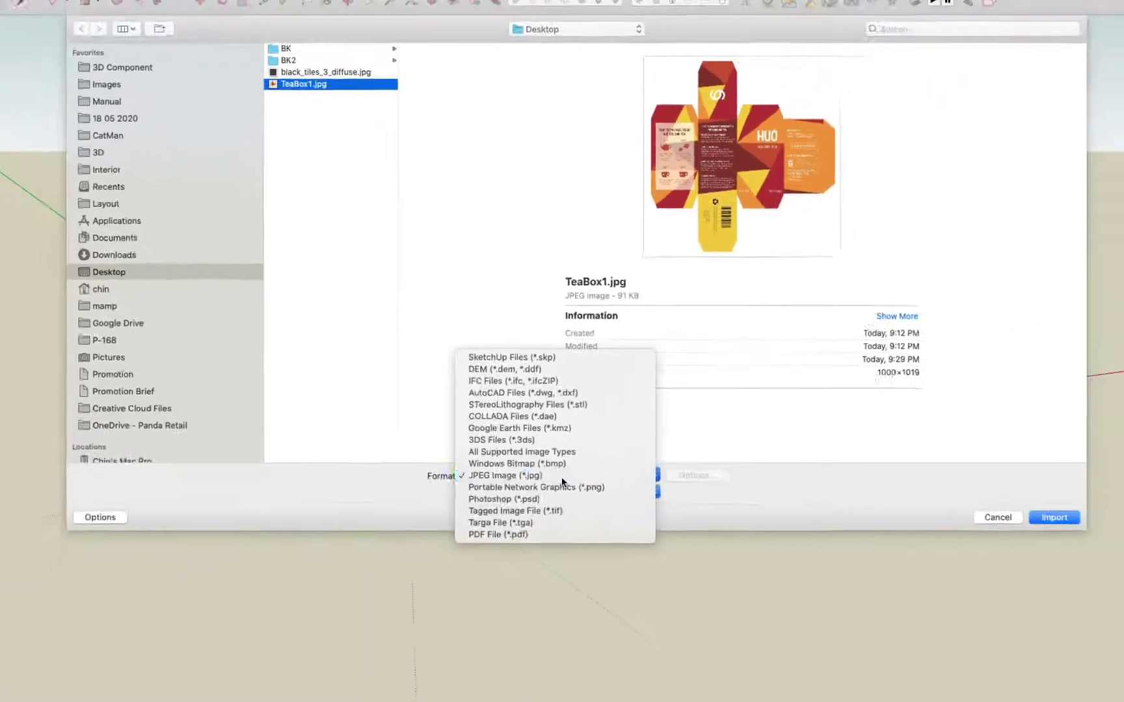
pyautogui.click(583, 522)
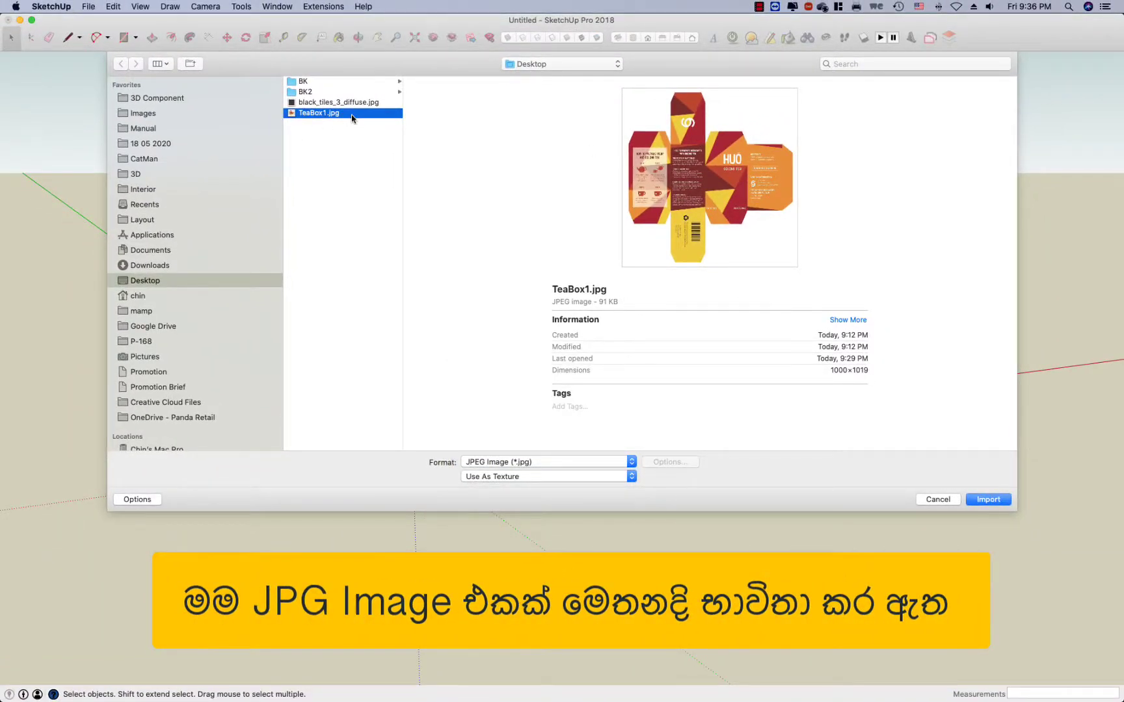
pyautogui.click(986, 501)
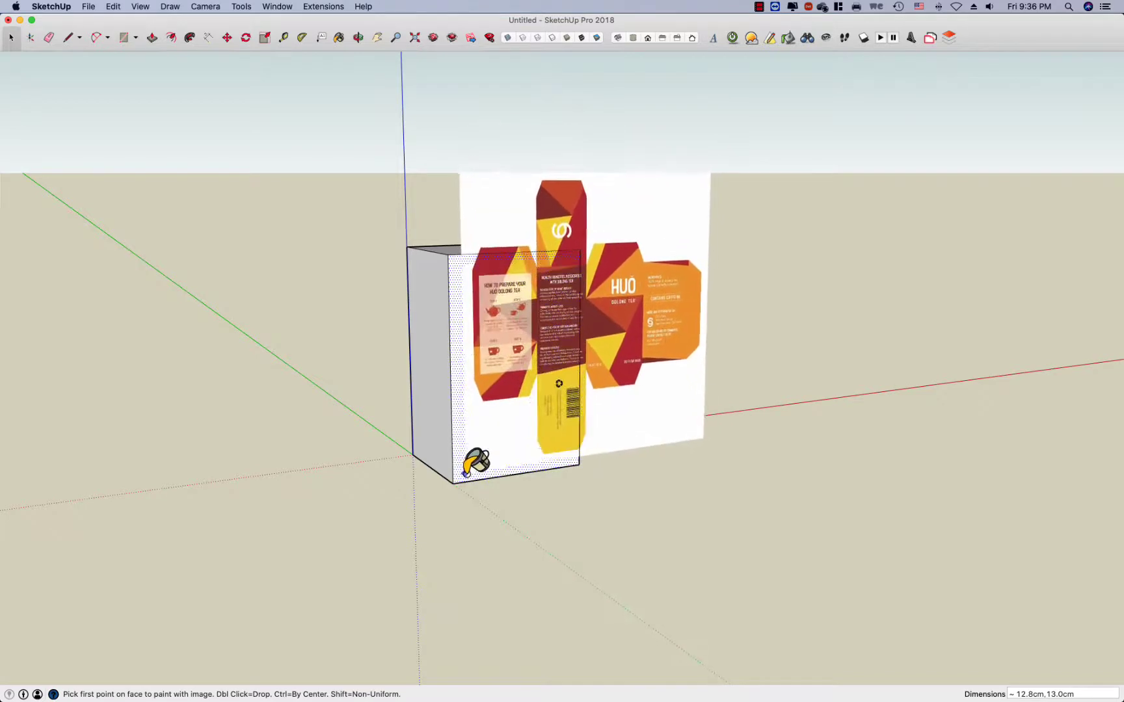
# Place the TeaBox1.jpg texture from the front face's bottom-left corner to its top edge, then orbit to inspect
pyautogui.click(453, 483)
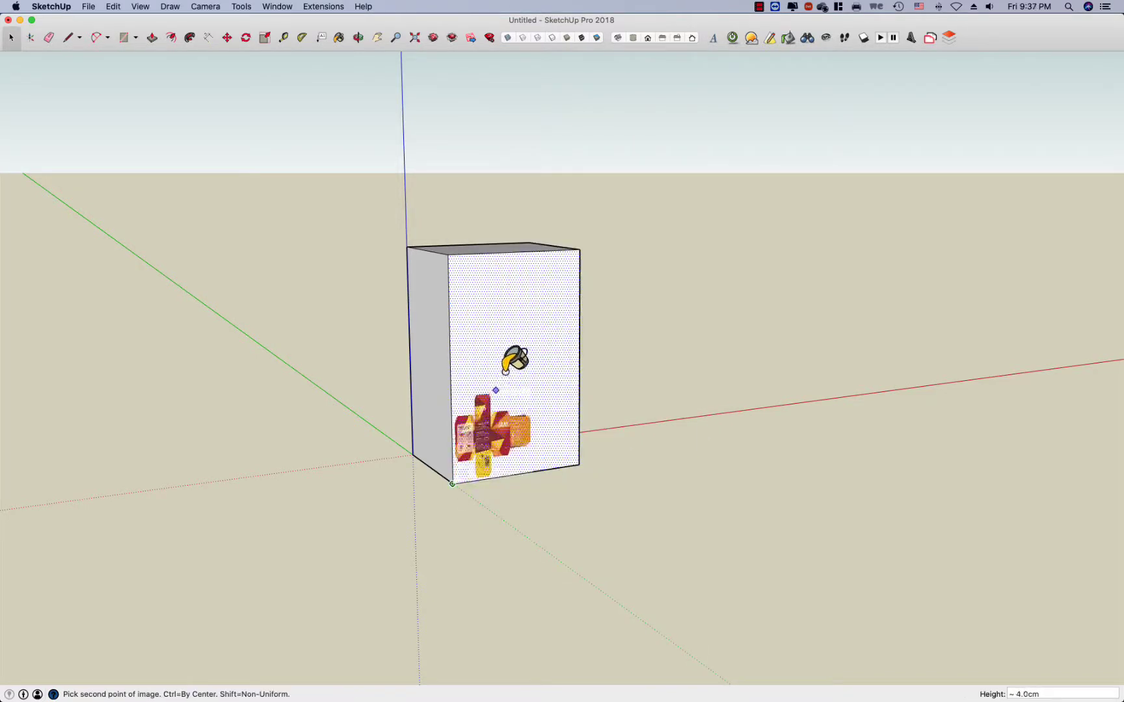
pyautogui.click(571, 250)
pyautogui.scroll(8, 559, 319)
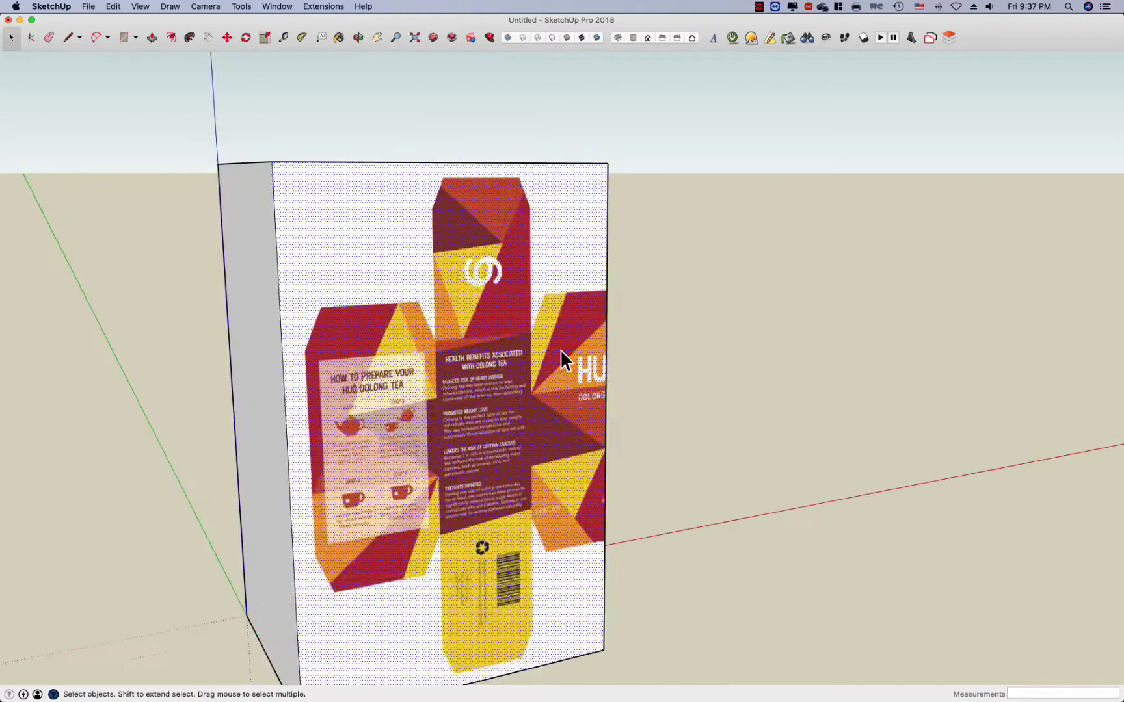
pyautogui.moveTo(559, 349); pyautogui.dragTo(368, 359, button='middle')
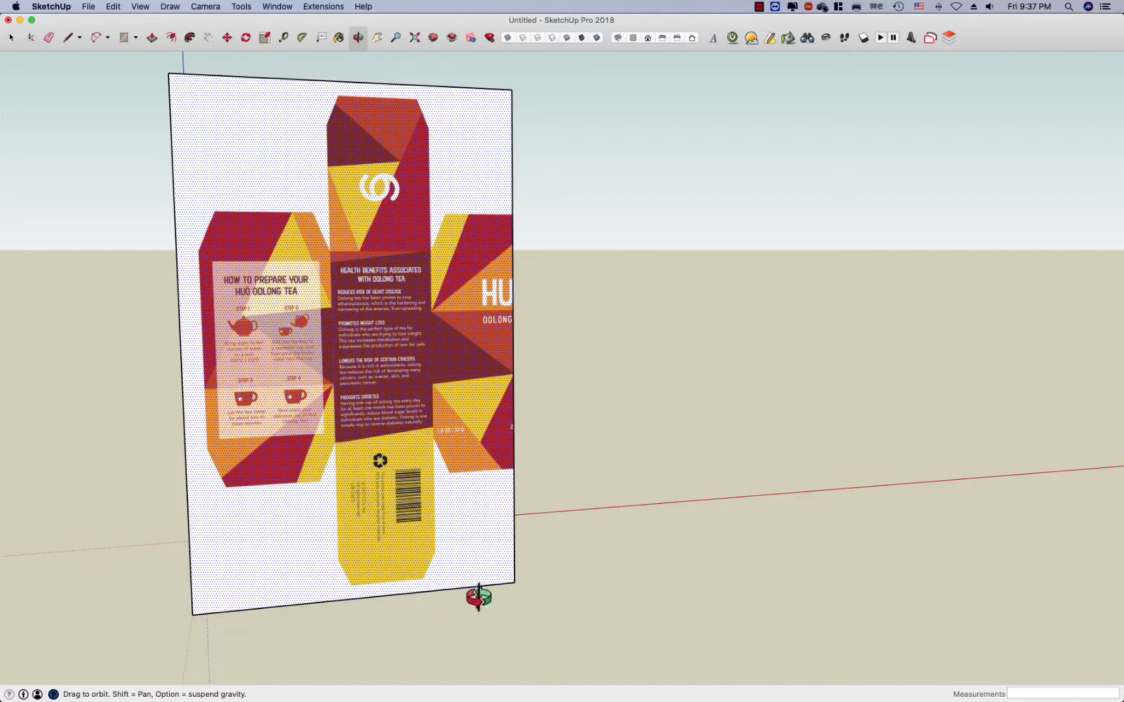
pyautogui.rightClick(360, 391)
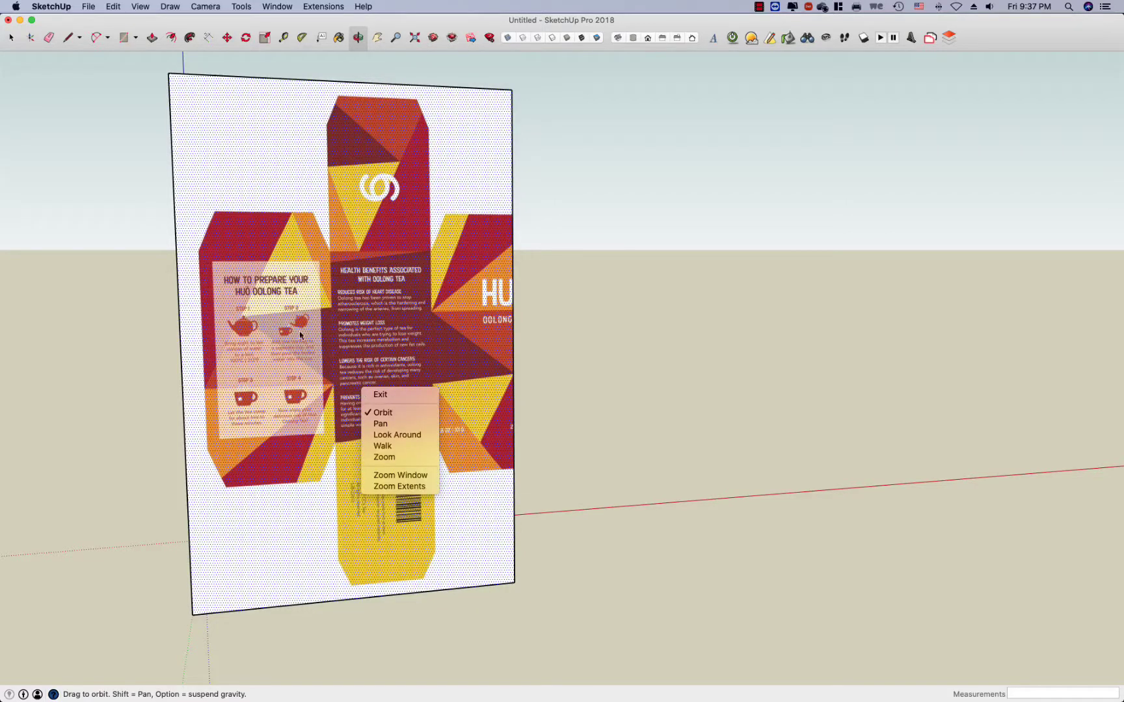
pyautogui.click(12, 39)
pyautogui.scroll(-10, 223, 307)
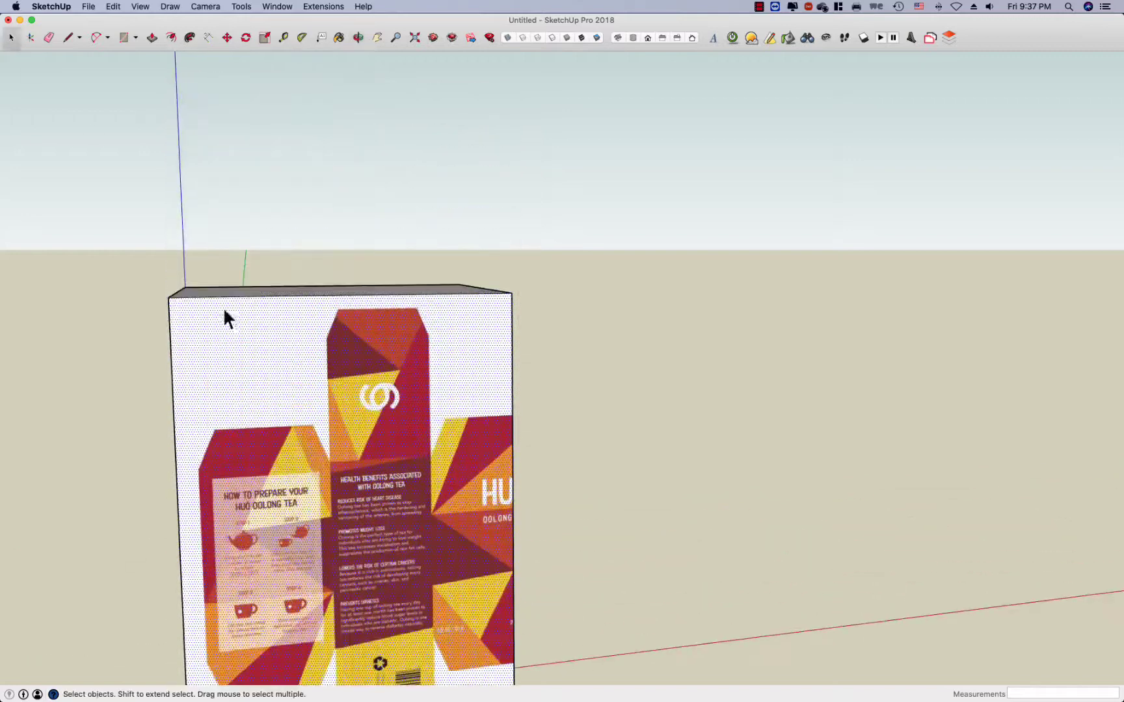
pyautogui.keyDown('shift'); pyautogui.moveTo(333, 533); pyautogui.dragTo(495, 459, button='middle'); pyautogui.keyUp('shift')
pyautogui.scroll(5, 546, 321)
pyautogui.scroll(-1, 529, 369)
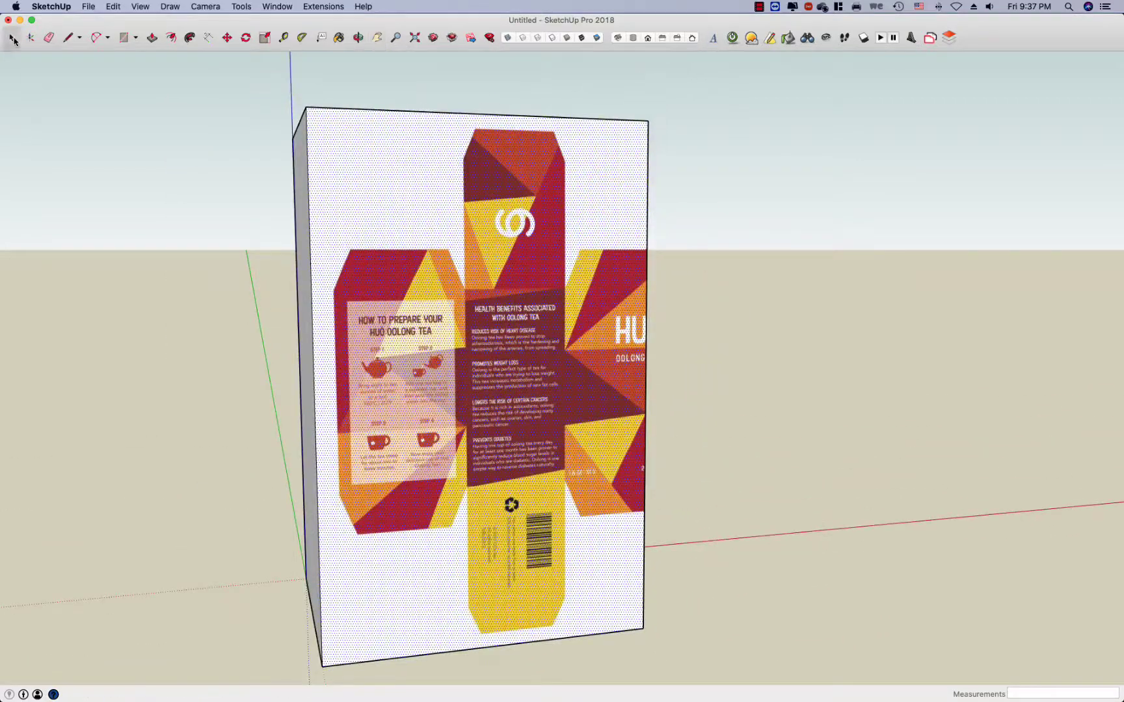
pyautogui.rightClick(463, 379)
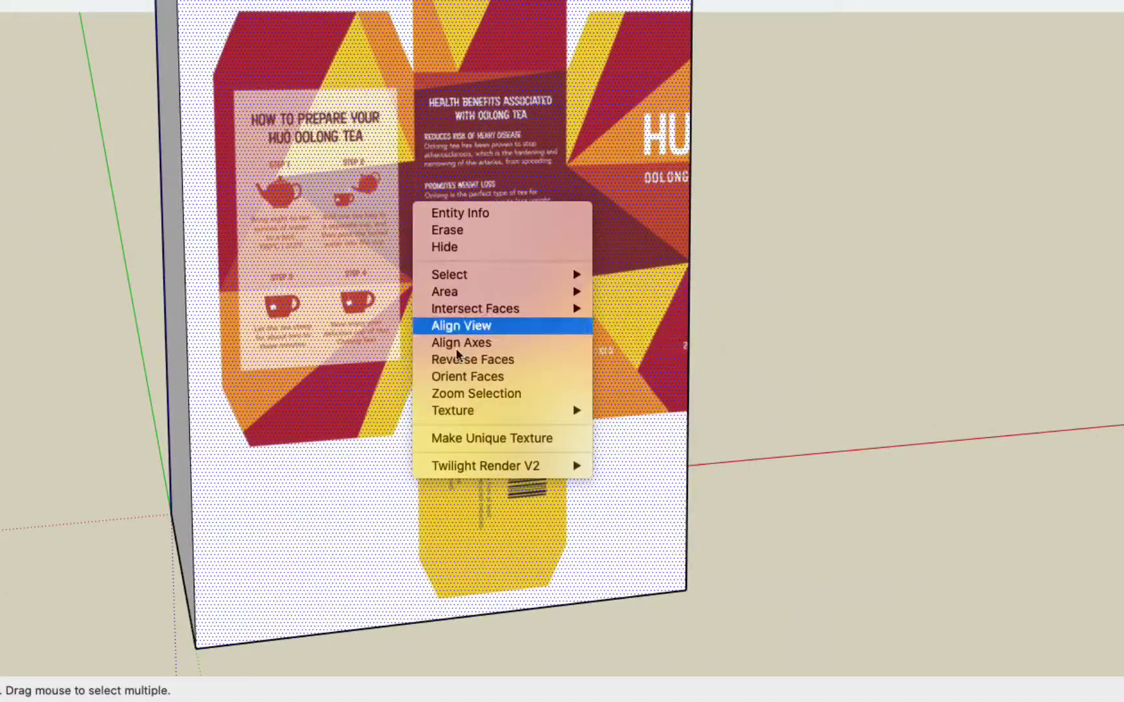
pyautogui.moveTo(455, 417)
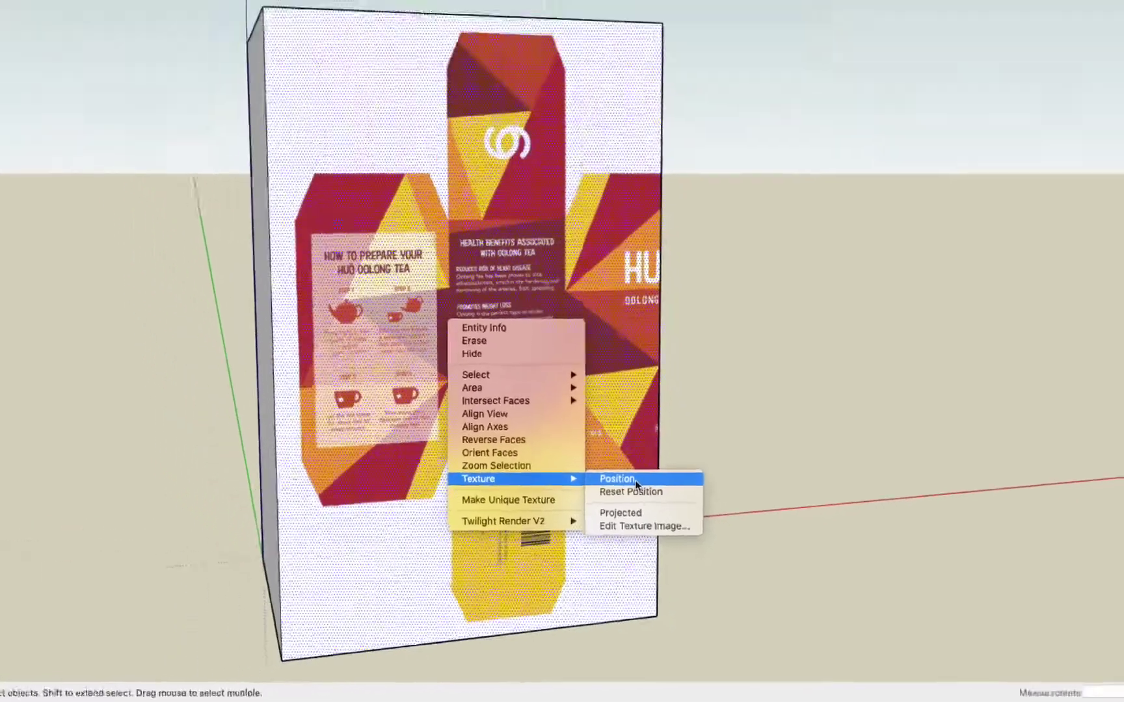
pyautogui.click(659, 415)
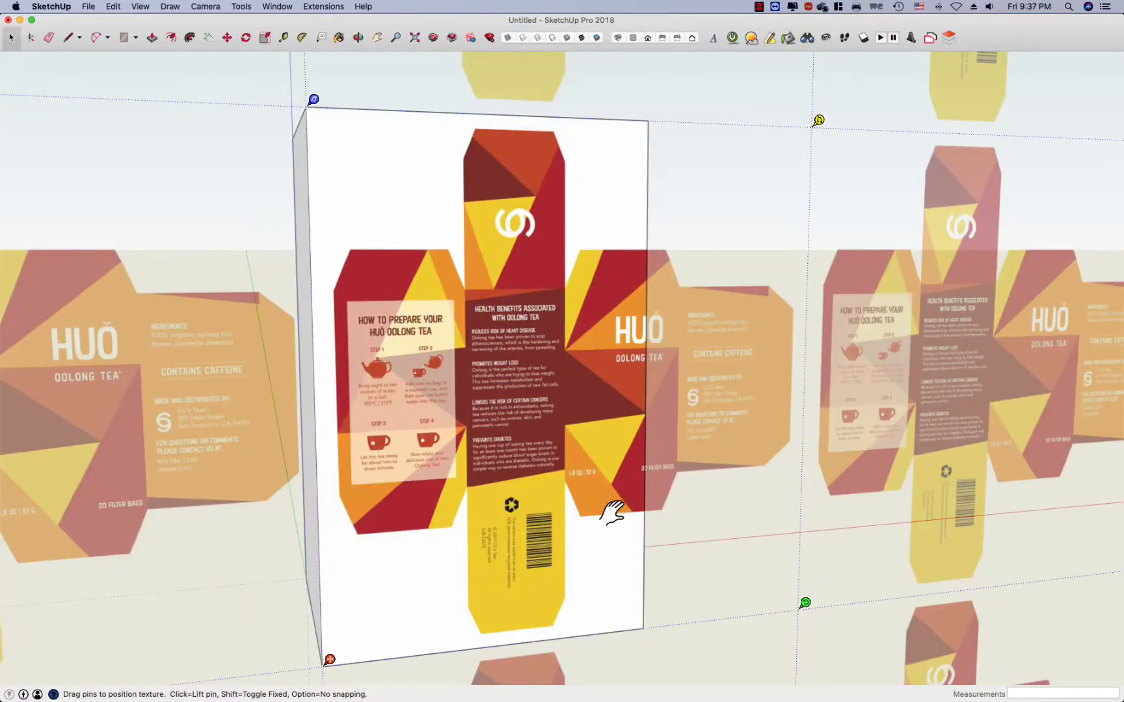
pyautogui.press('Return')
pyautogui.keyDown('shift'); pyautogui.moveTo(612, 512); pyautogui.dragTo(580, 451, button='middle'); pyautogui.keyUp('shift')
# Reposition the front-face texture, scaling and sliding it until the HUO Oolong Tea panel fits the face
pyautogui.rightClick(466, 405)
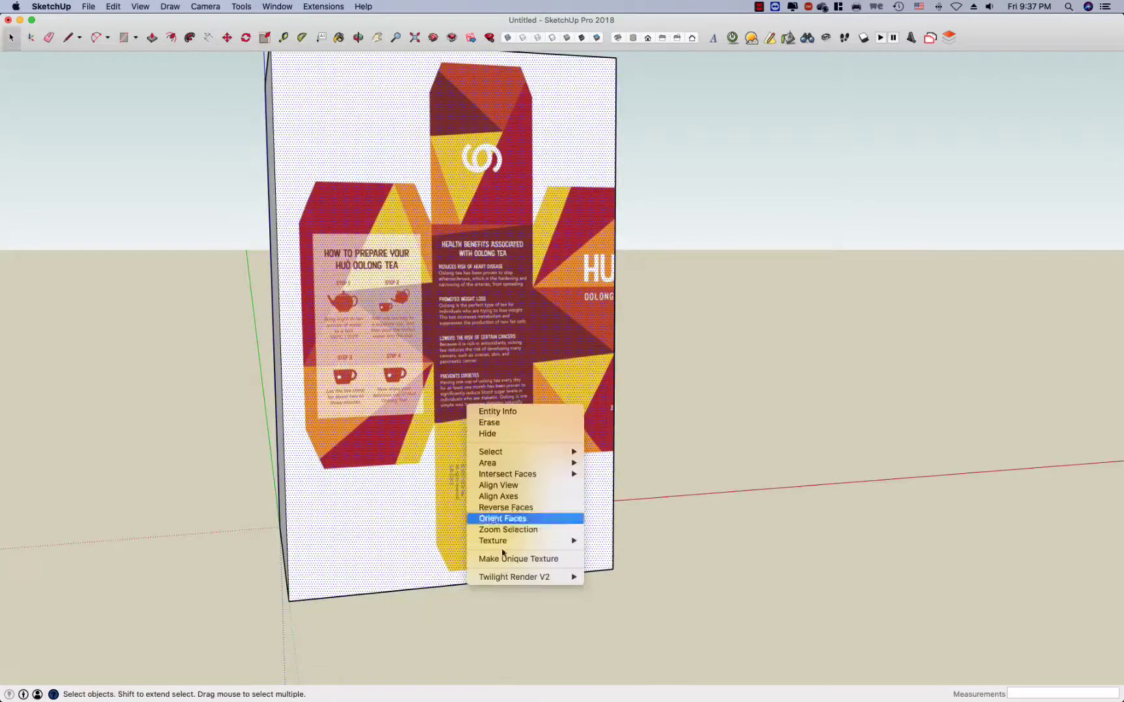
pyautogui.moveTo(565, 539)
pyautogui.click(611, 538)
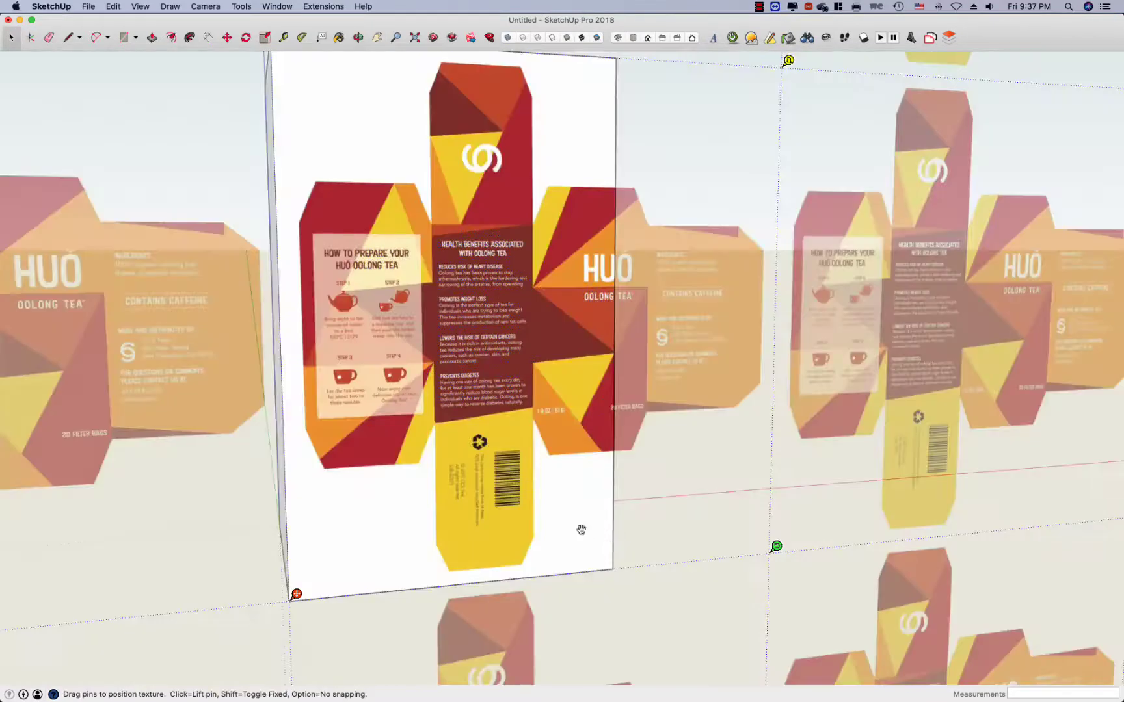
pyautogui.scroll(-5, 605, 292)
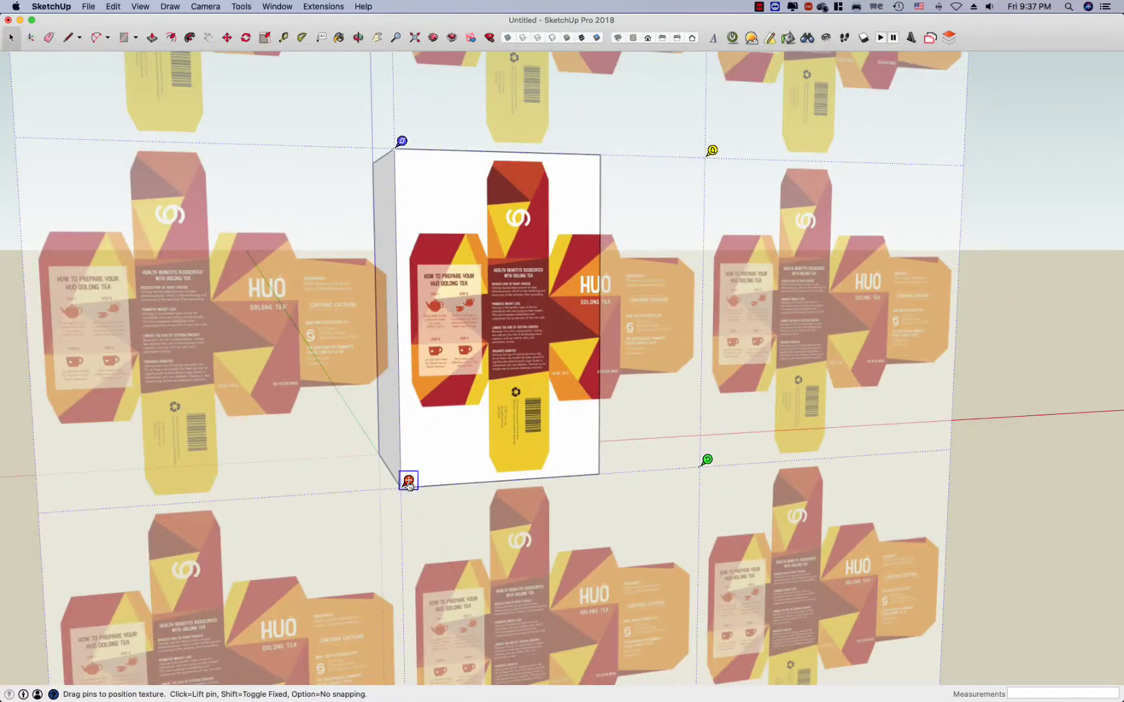
pyautogui.moveTo(408, 482)
pyautogui.mouseDown()
pyautogui.moveTo(459, 394)
pyautogui.moveTo(408, 481)
pyautogui.mouseUp()
pyautogui.moveTo(708, 462); pyautogui.dragTo(748, 460)
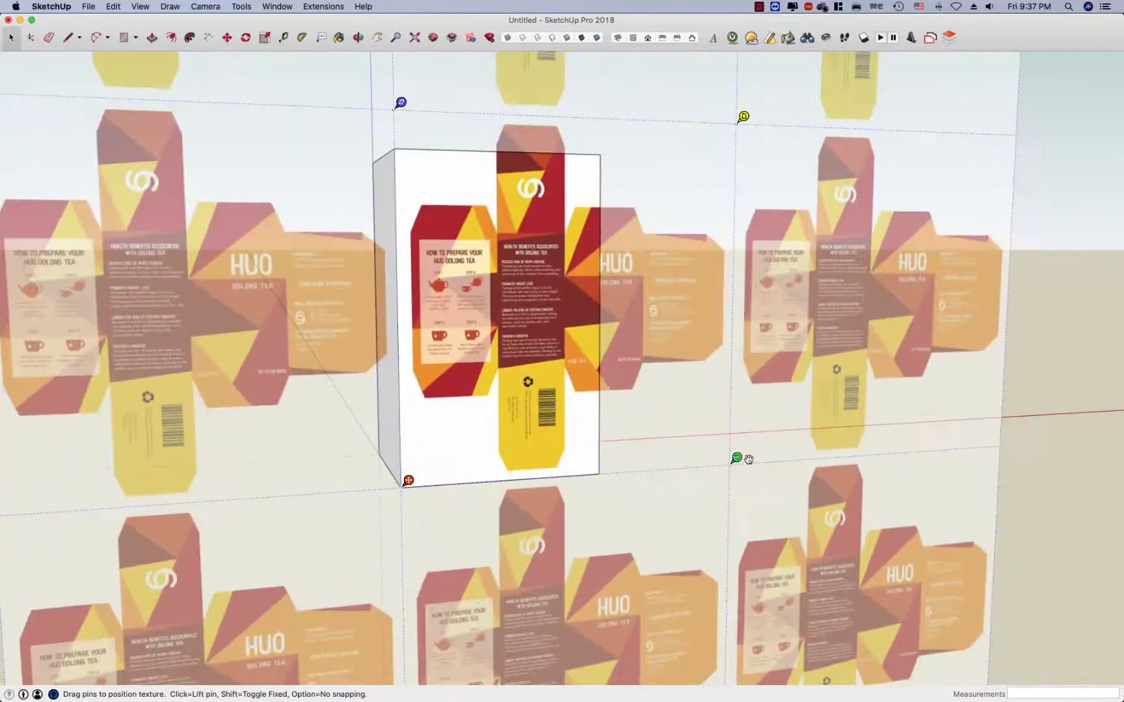
pyautogui.moveTo(545, 425); pyautogui.dragTo(527, 290)
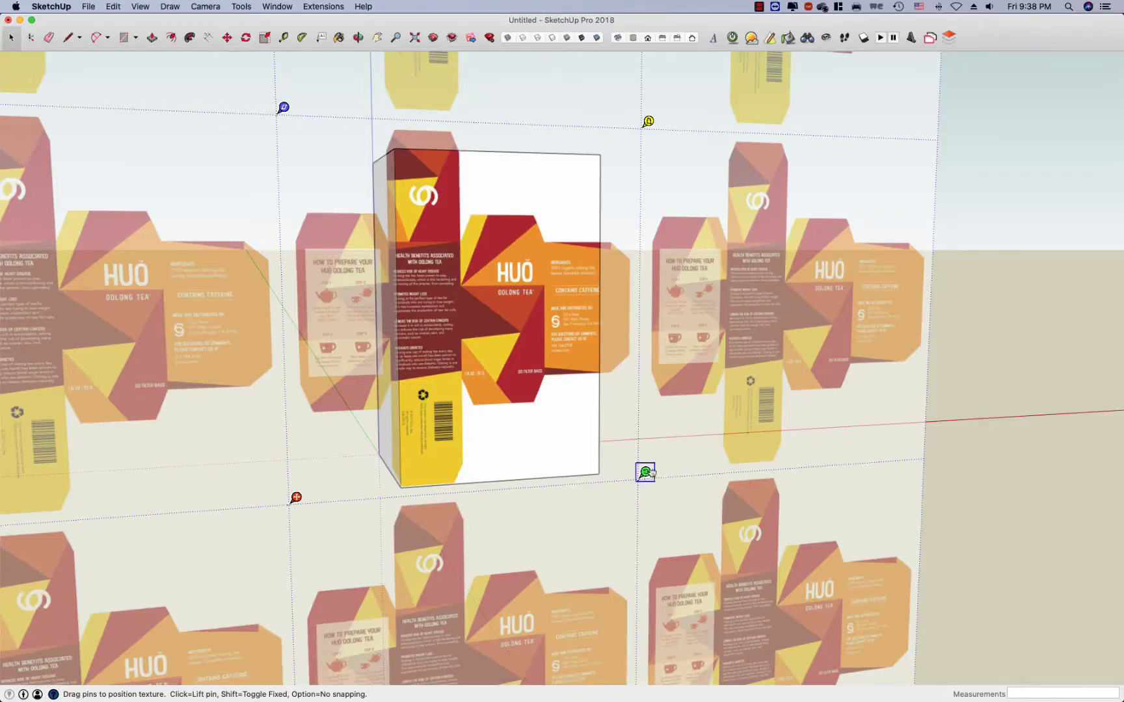
pyautogui.moveTo(645, 473); pyautogui.dragTo(895, 454)
pyautogui.moveTo(585, 390); pyautogui.dragTo(482, 479)
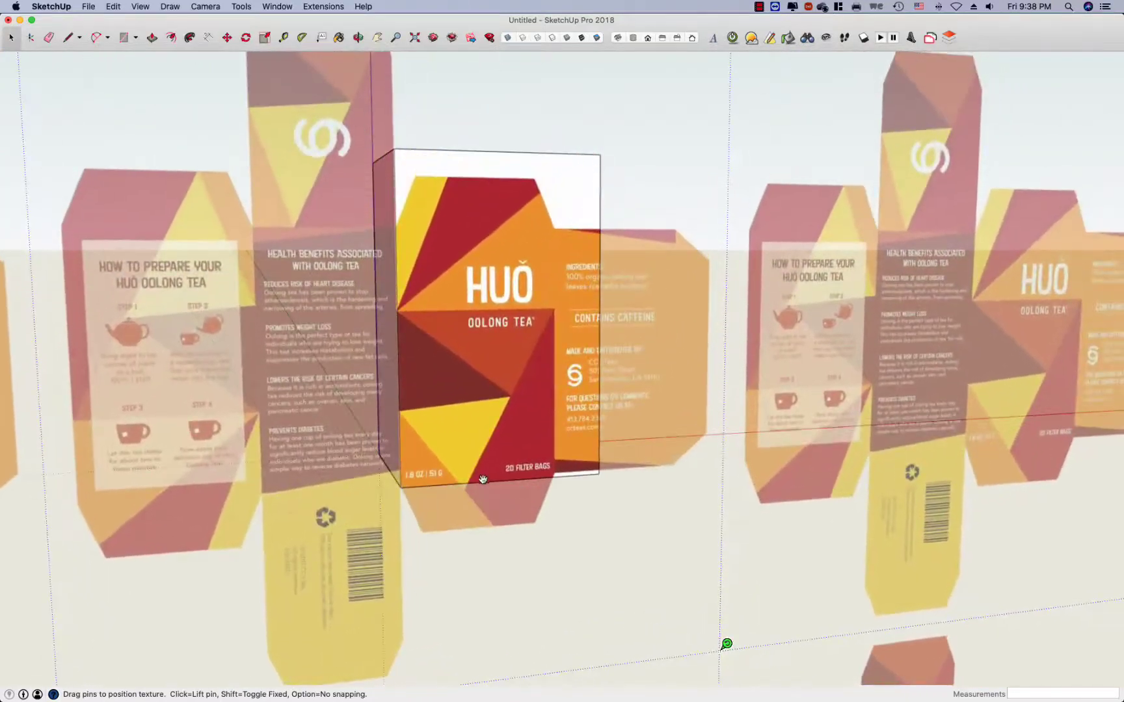
pyautogui.moveTo(723, 651); pyautogui.dragTo(886, 620)
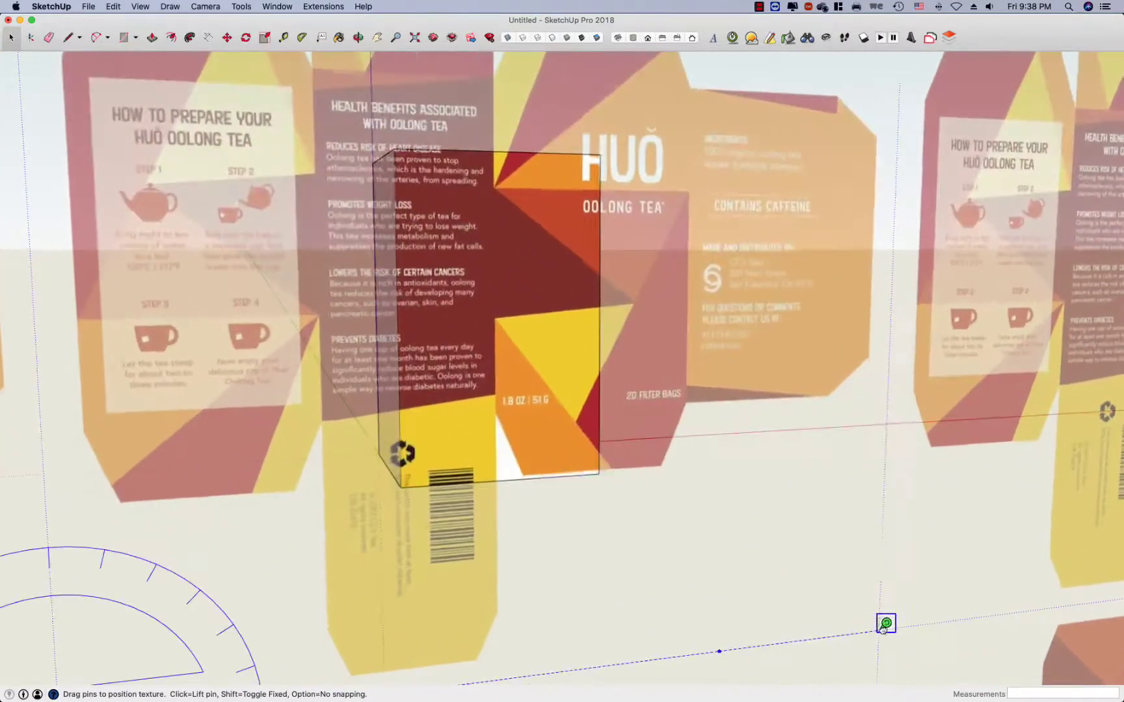
pyautogui.moveTo(670, 495); pyautogui.dragTo(412, 455)
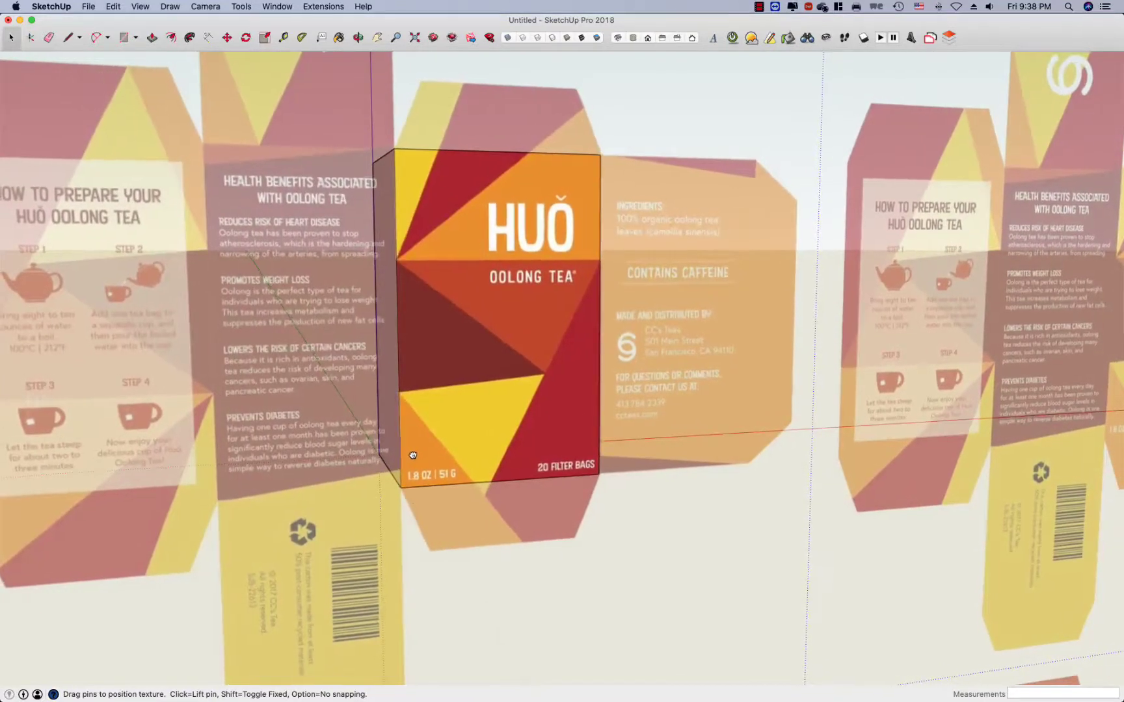
pyautogui.click(653, 144)
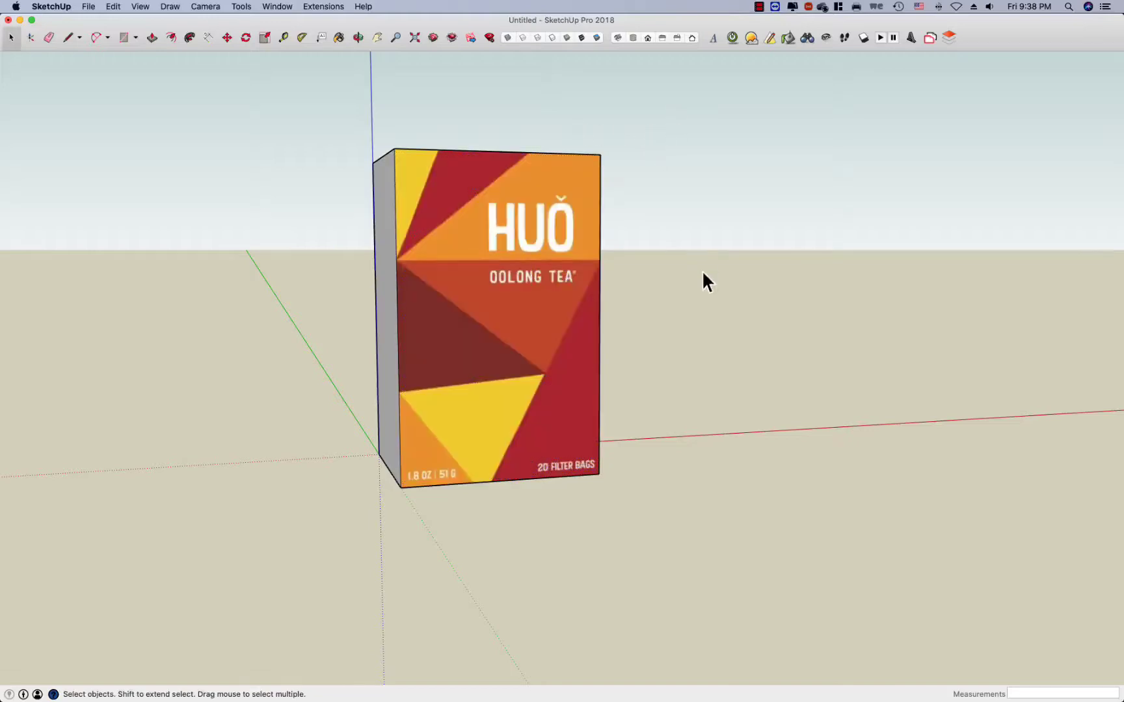
# Orbit around the box to view its underside, white side, and printed front label
pyautogui.moveTo(702, 281); pyautogui.dragTo(878, 423, button='middle')
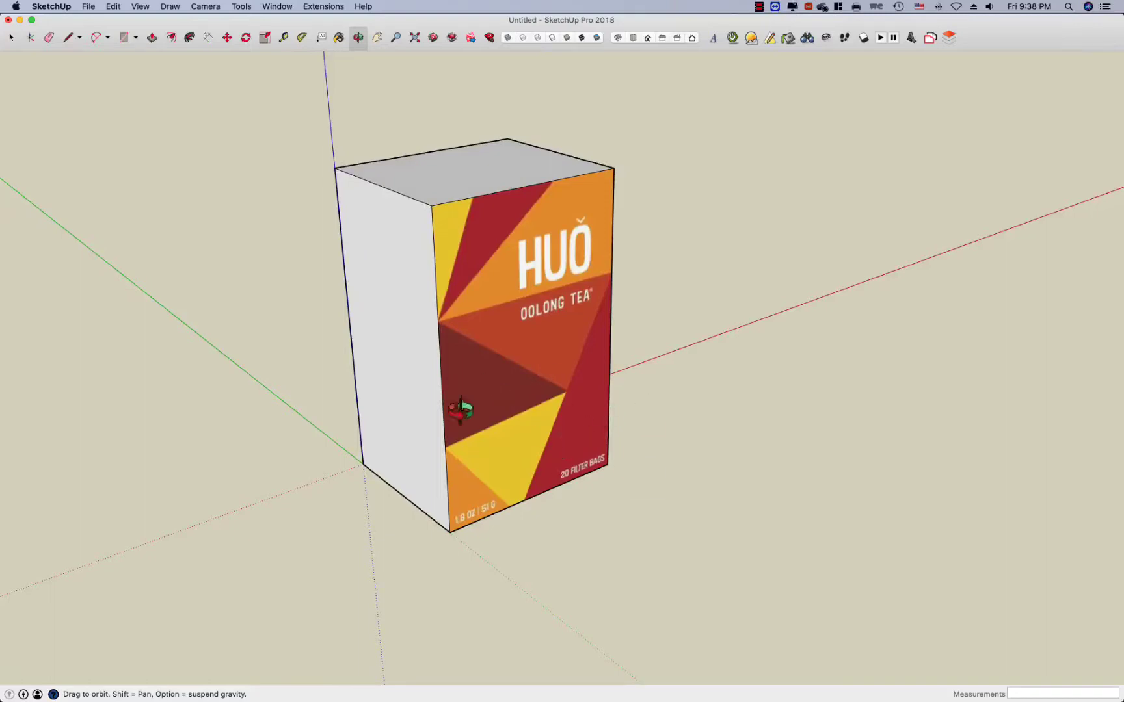
pyautogui.press('space')
pyautogui.press('o')
pyautogui.moveTo(458, 584); pyautogui.dragTo(481, 404)
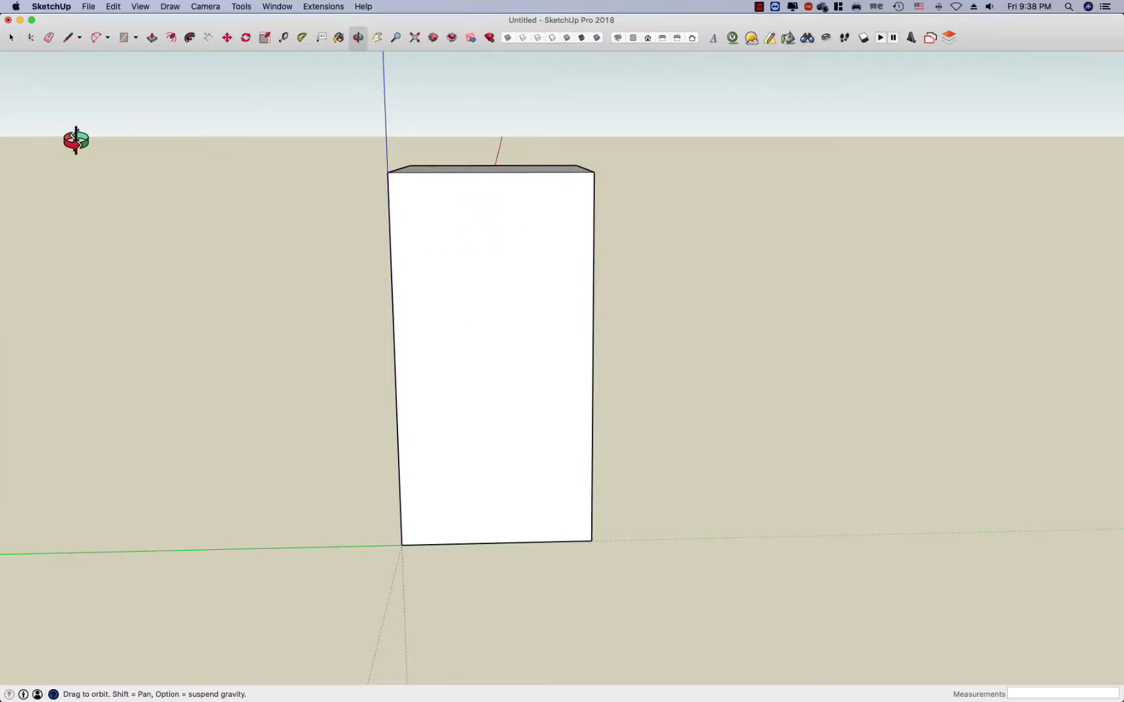
pyautogui.press('space')
pyautogui.press('o')
pyautogui.moveTo(689, 395); pyautogui.dragTo(474, 375)
pyautogui.press('space')
# Select the white side face, dismiss the File menu, then select the printed front face
pyautogui.click(447, 345)
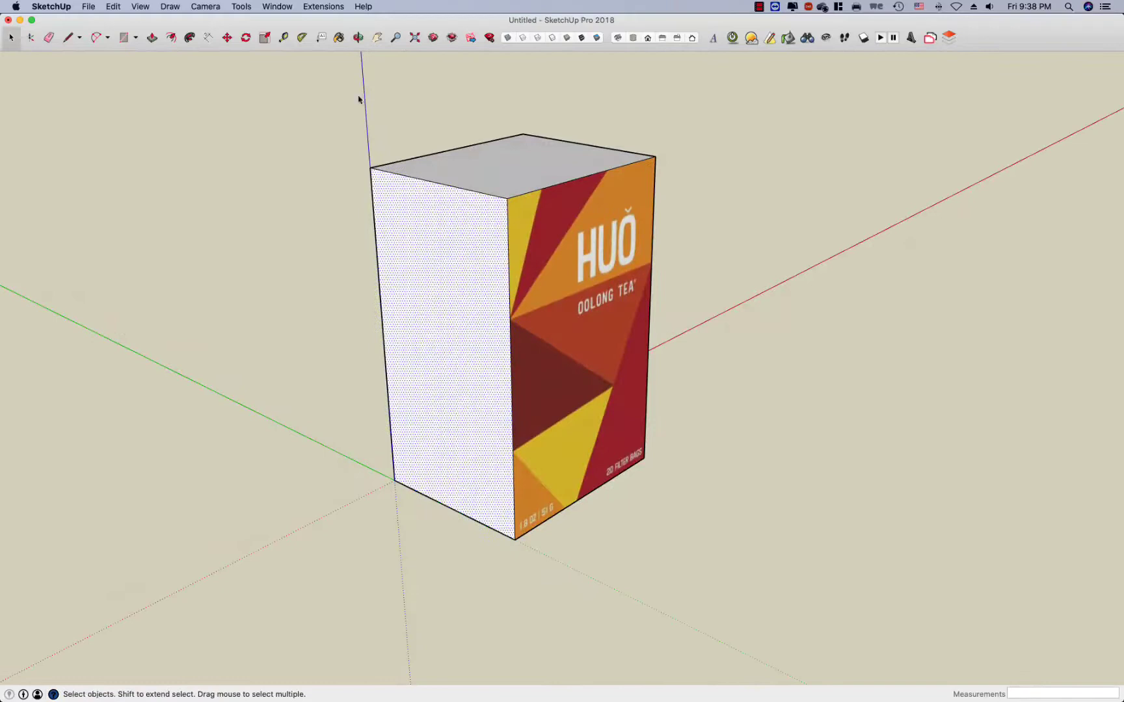
pyautogui.click(74, 5)
pyautogui.moveTo(88, 7)
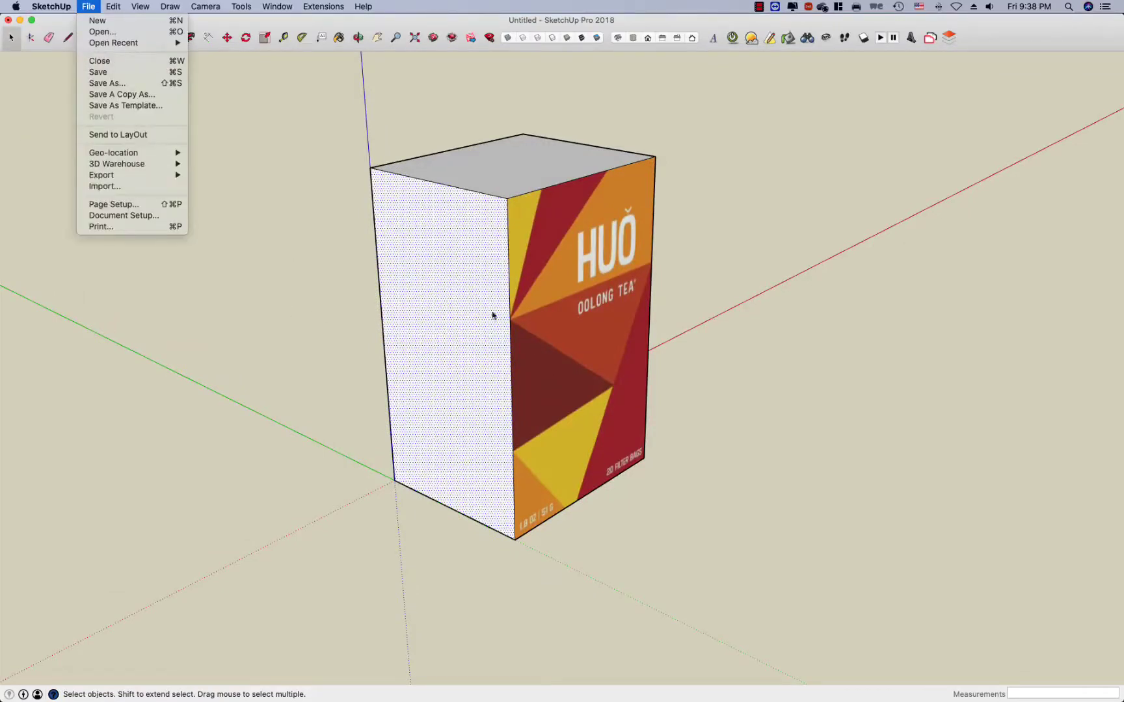
pyautogui.click(832, 383)
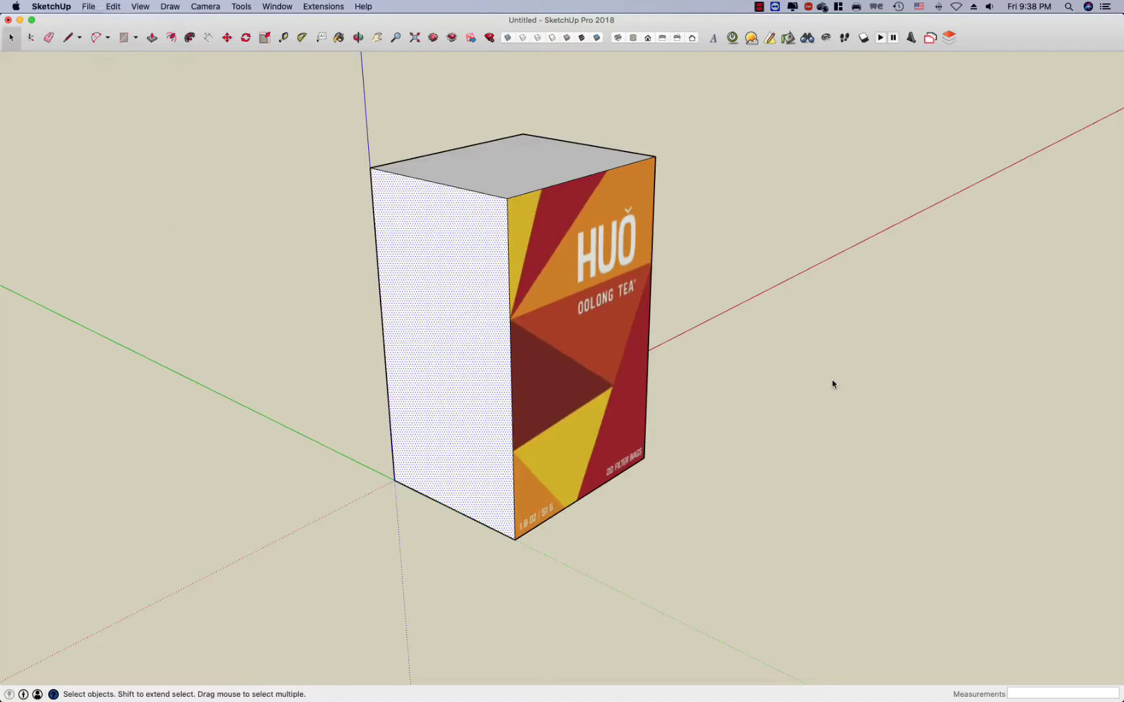
pyautogui.click(853, 411)
pyautogui.moveTo(853, 411); pyautogui.dragTo(780, 386, button='middle')
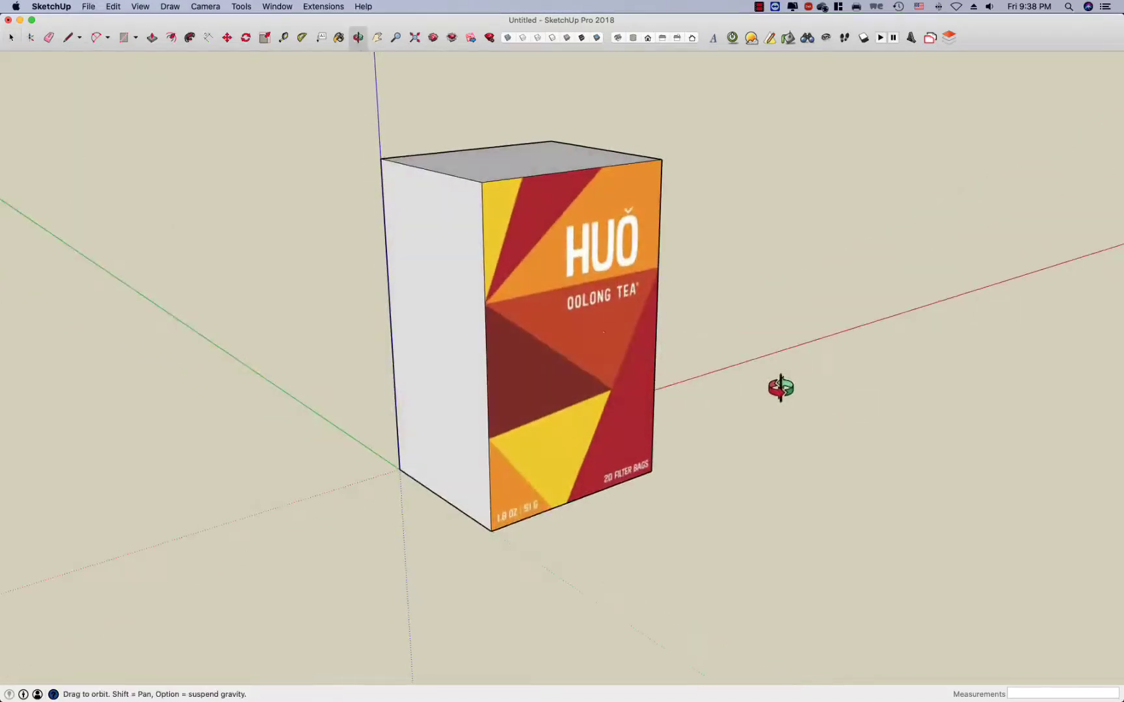
pyautogui.click(545, 314)
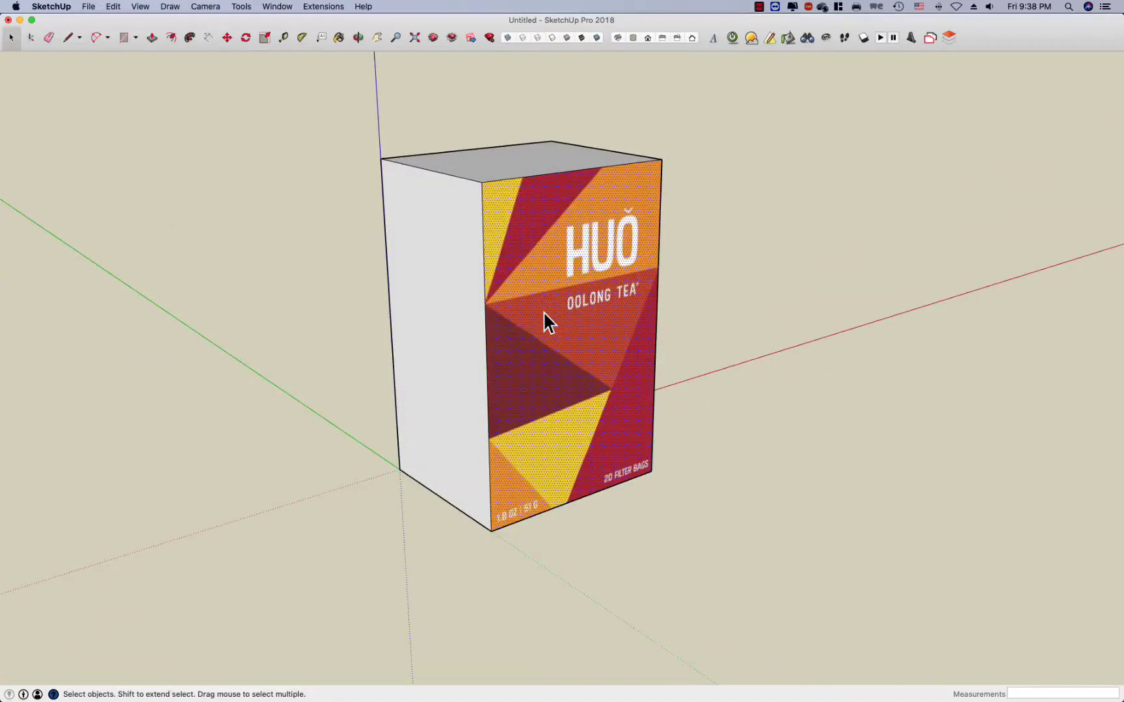
# In the Colors panel, sample the beige ground colour, then re-centre the box at eye level
pyautogui.click(339, 38)
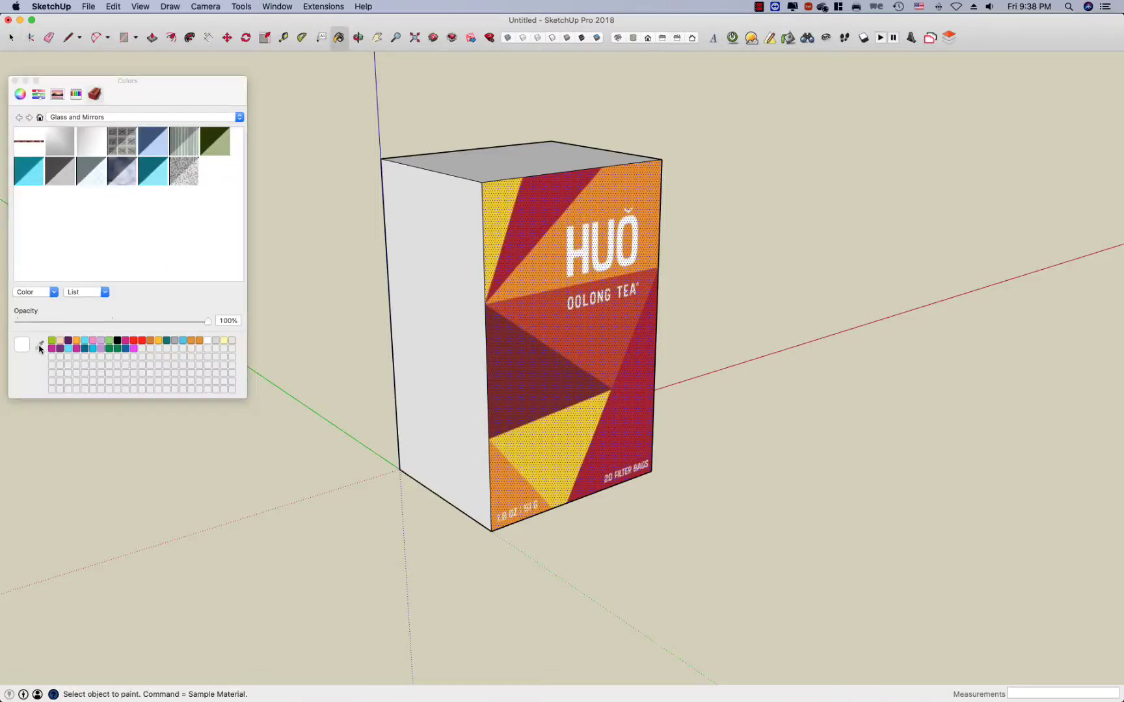
pyautogui.click(40, 345)
pyautogui.click(298, 337)
pyautogui.click(13, 80)
pyautogui.moveTo(619, 441); pyautogui.dragTo(604, 377, button='middle')
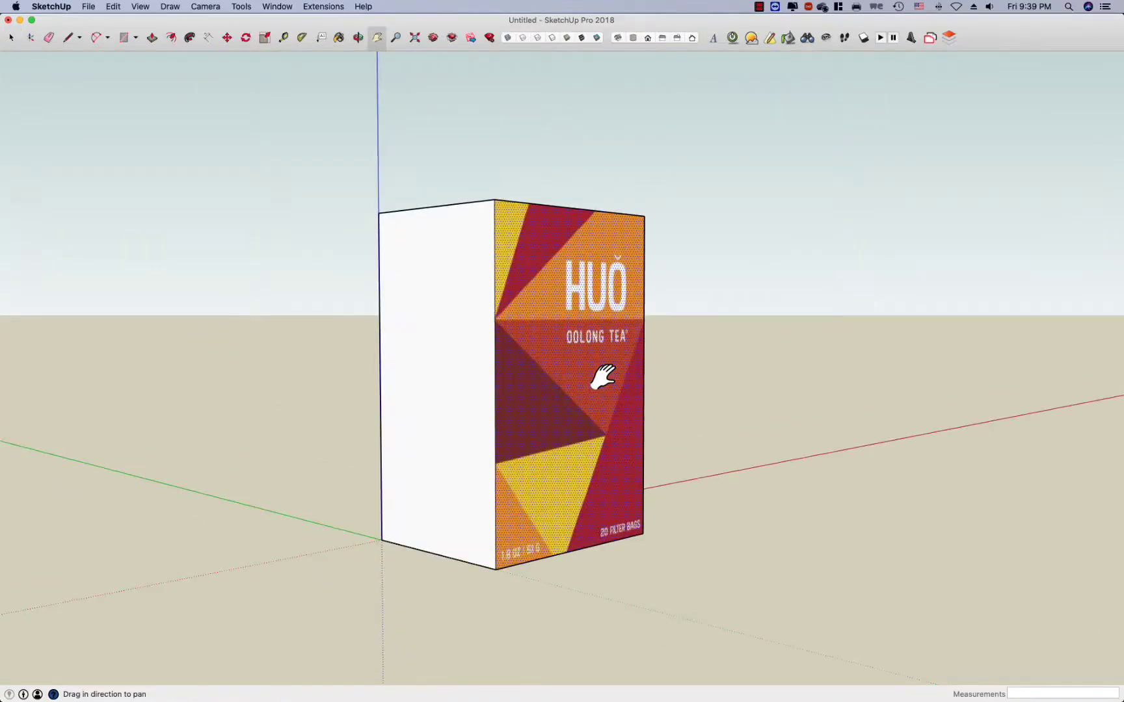
# With Paint Bucket, sample the tea-box texture from the front face as the current material
pyautogui.press('b')
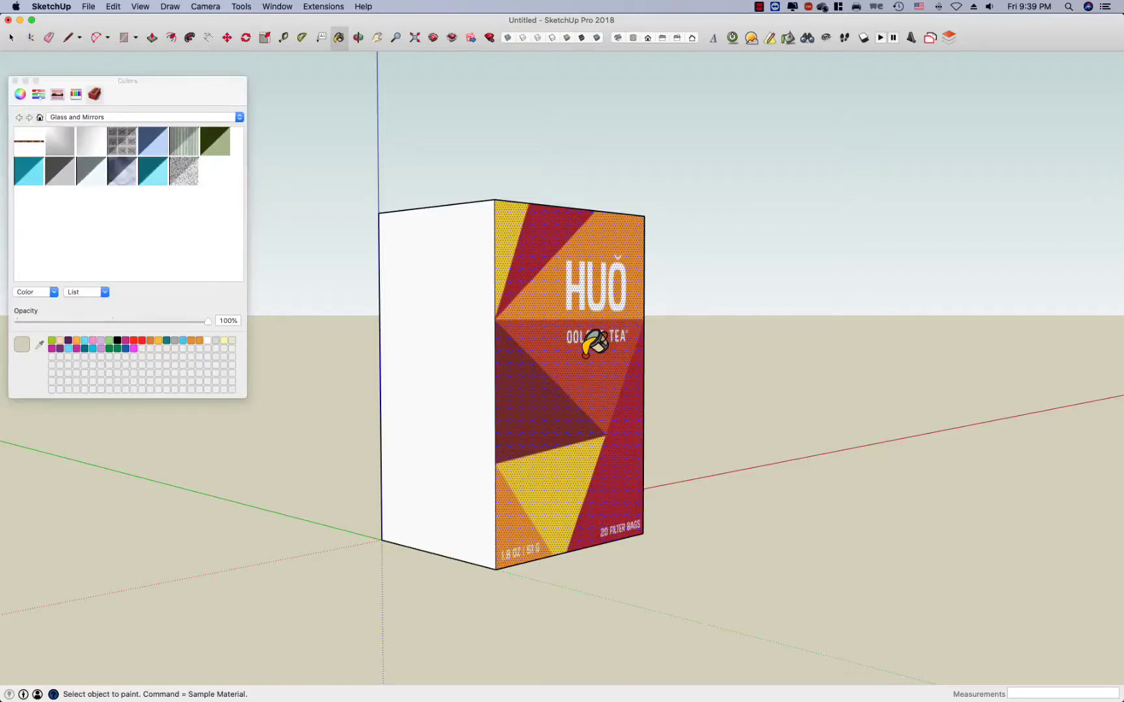
pyautogui.press('super')
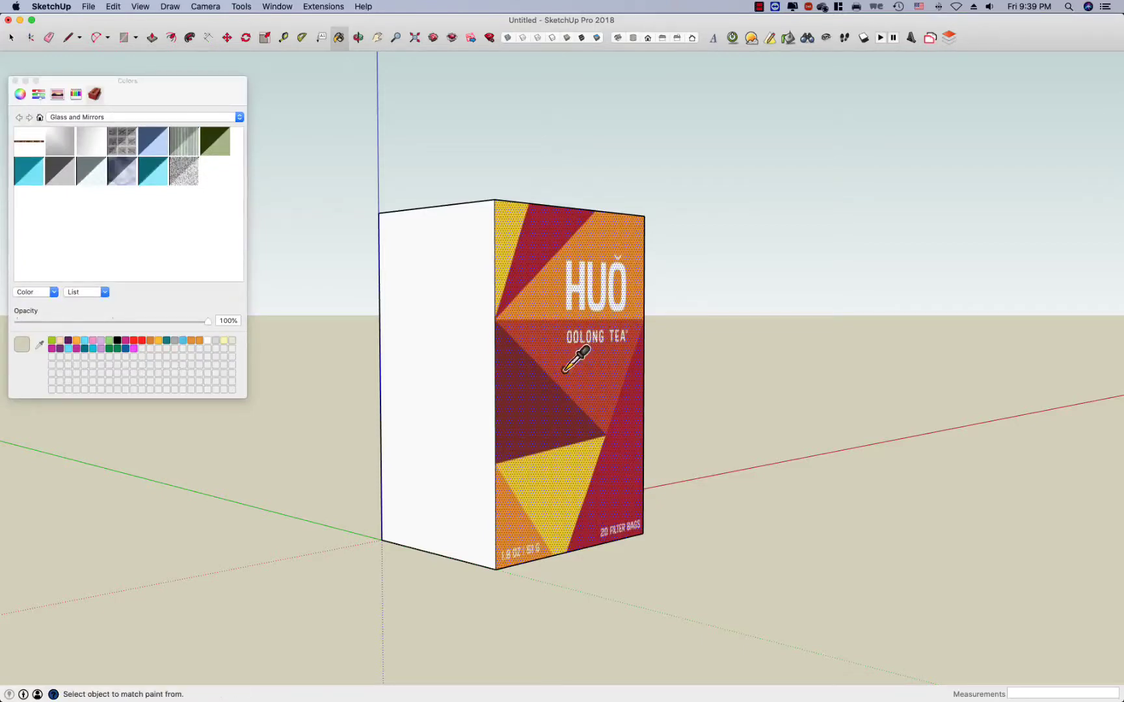
pyautogui.keyDown('super'); pyautogui.click(563, 371); pyautogui.keyUp('super')
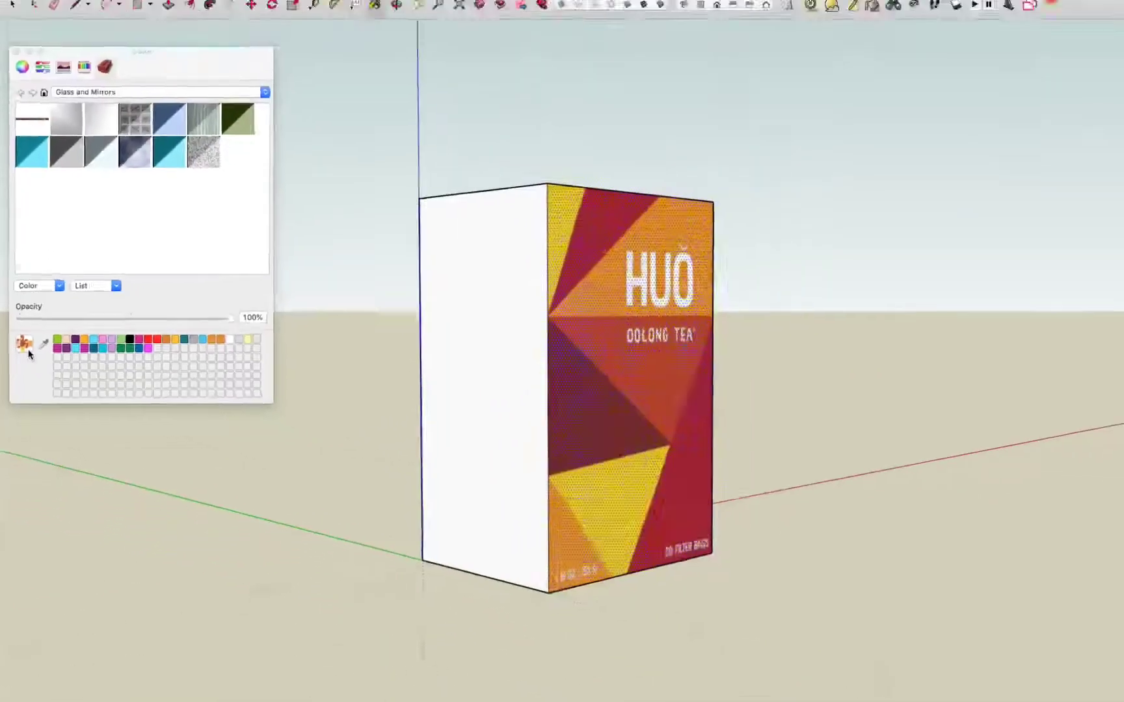
# Paint the white left side face with the tea-box texture
pyautogui.press('space')
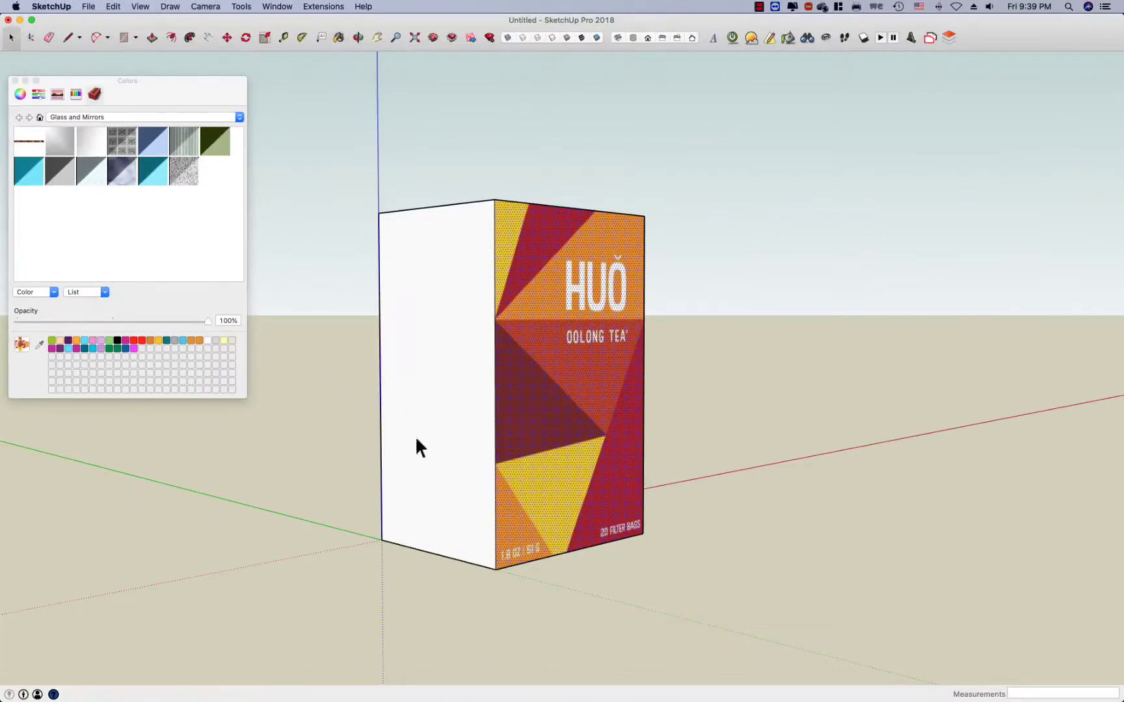
pyautogui.scroll(2, 433, 325)
pyautogui.click(434, 368)
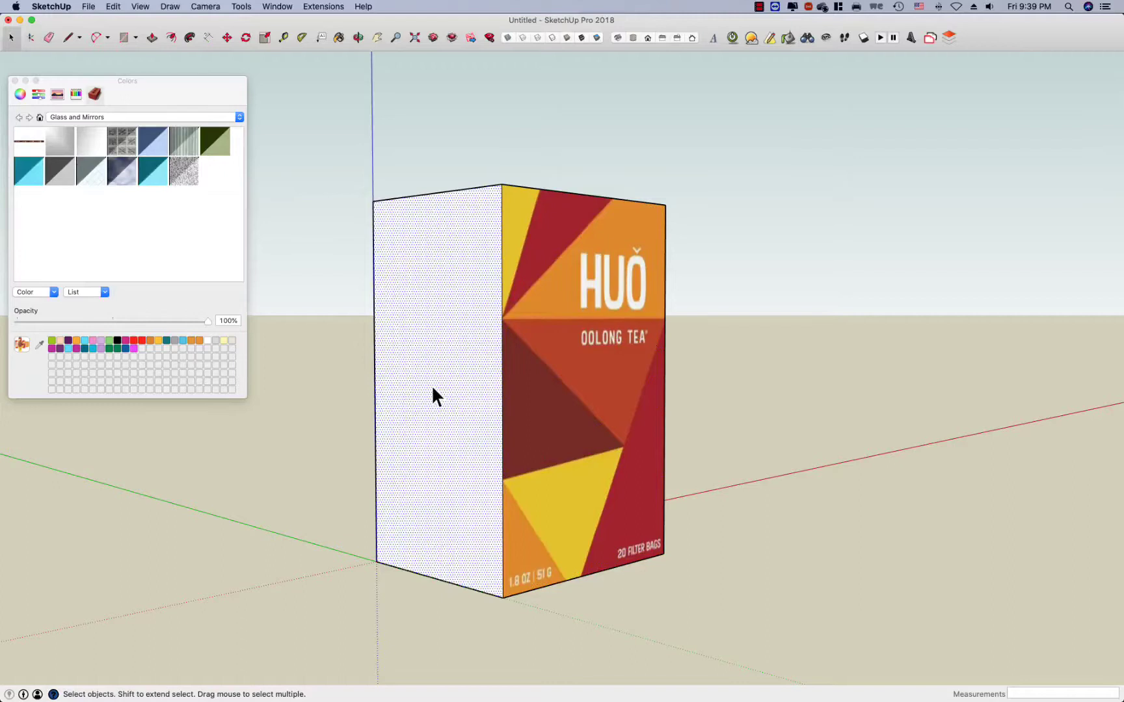
pyautogui.click(339, 39)
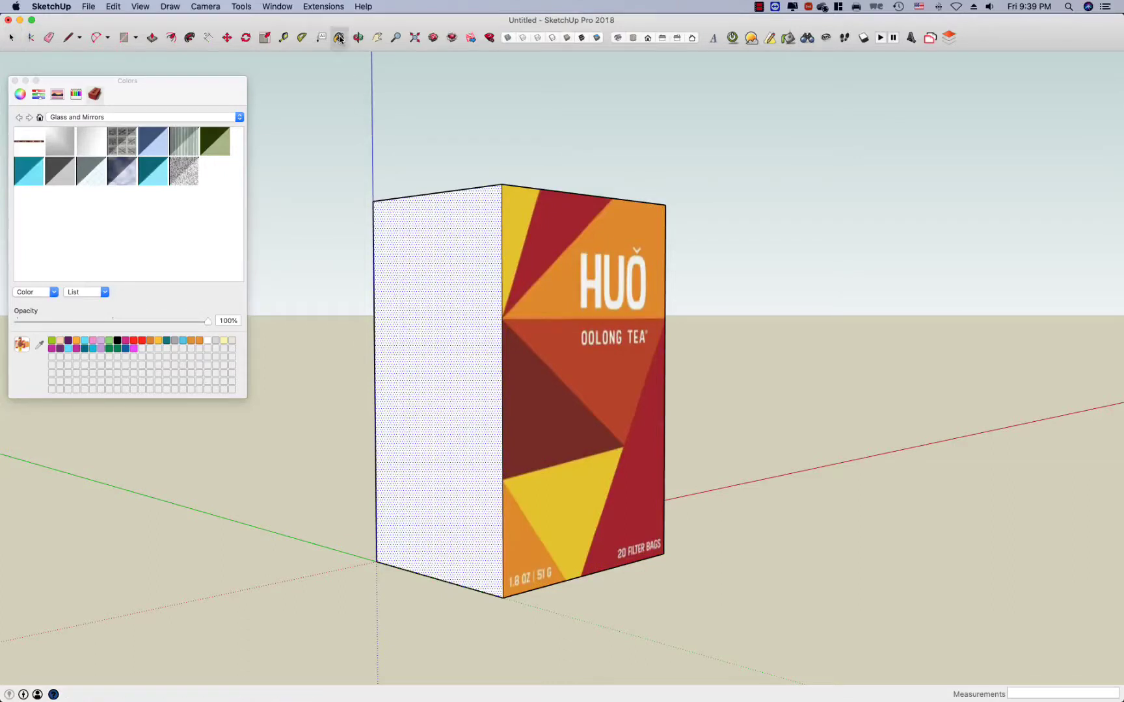
pyautogui.click(432, 359)
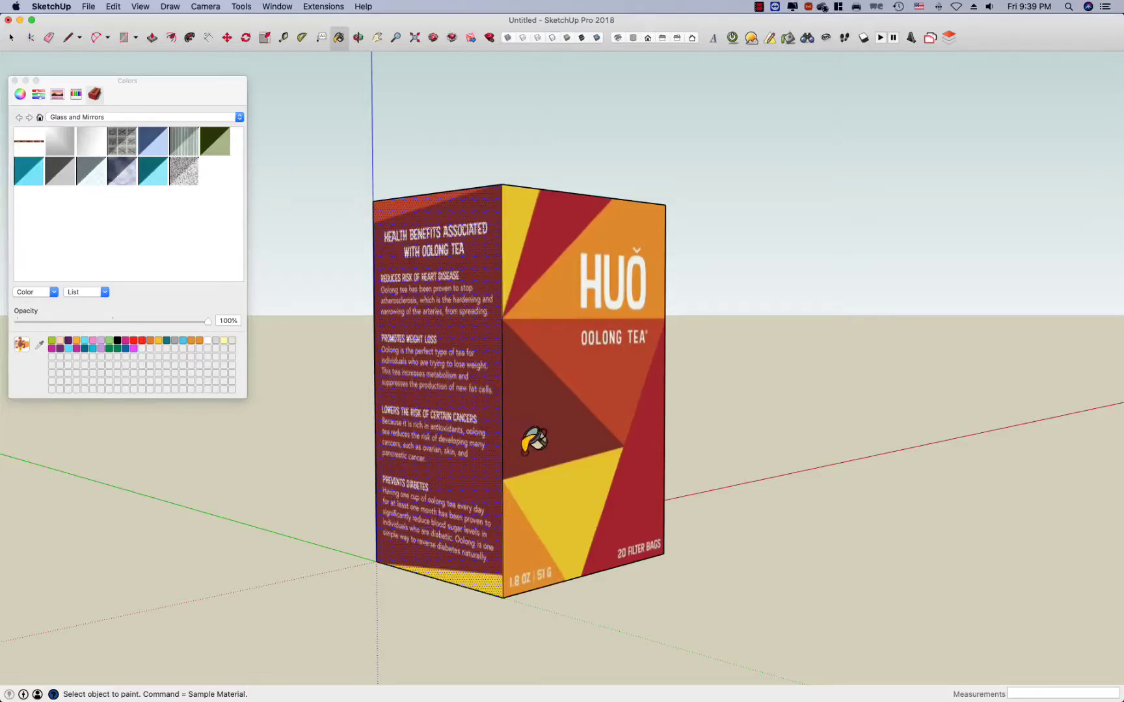
# Paint the white front face so it shows the tea-preparation panel
pyautogui.moveTo(377, 471); pyautogui.dragTo(992, 494, button='middle')
pyautogui.press('space')
pyautogui.click(505, 389)
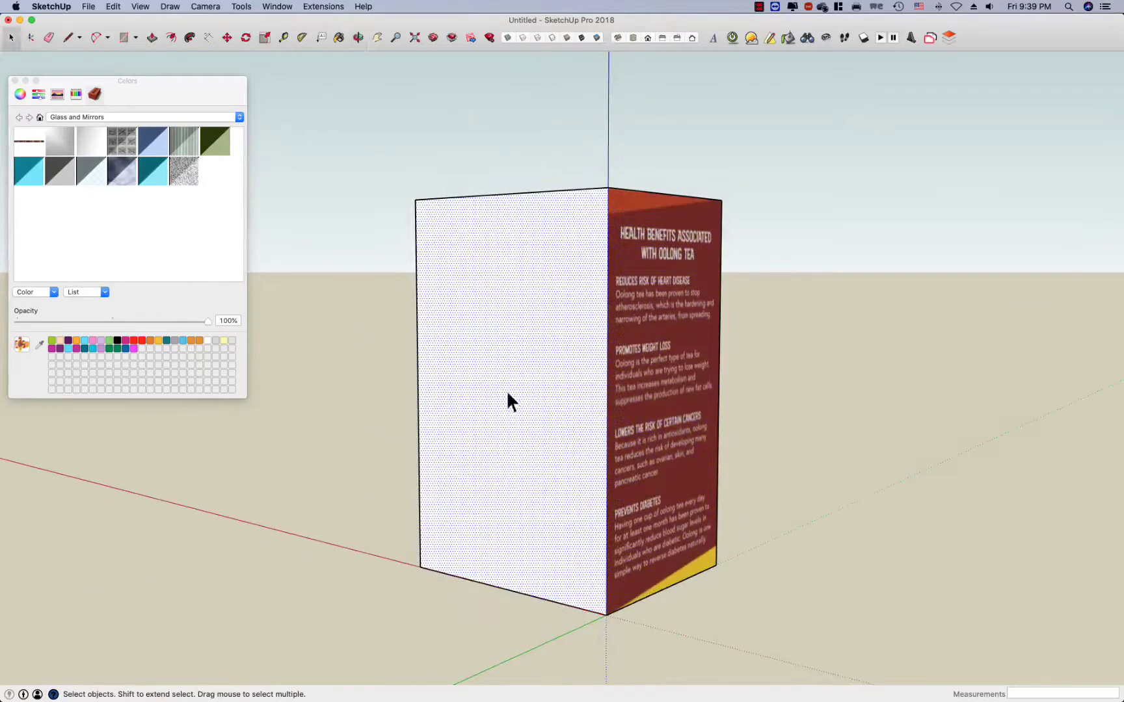
pyautogui.click(346, 41)
pyautogui.click(535, 333)
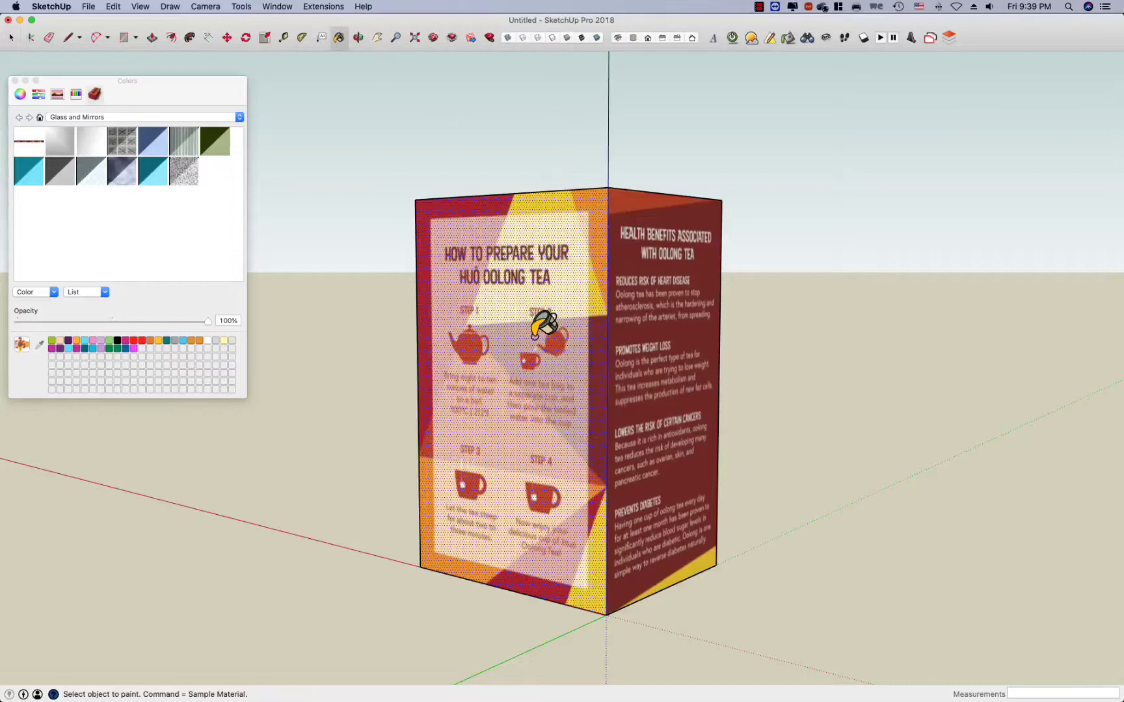
# Select the last white face, then orbit and pan to inspect the HUO front and the top
pyautogui.moveTo(535, 336); pyautogui.dragTo(1036, 409, button='middle')
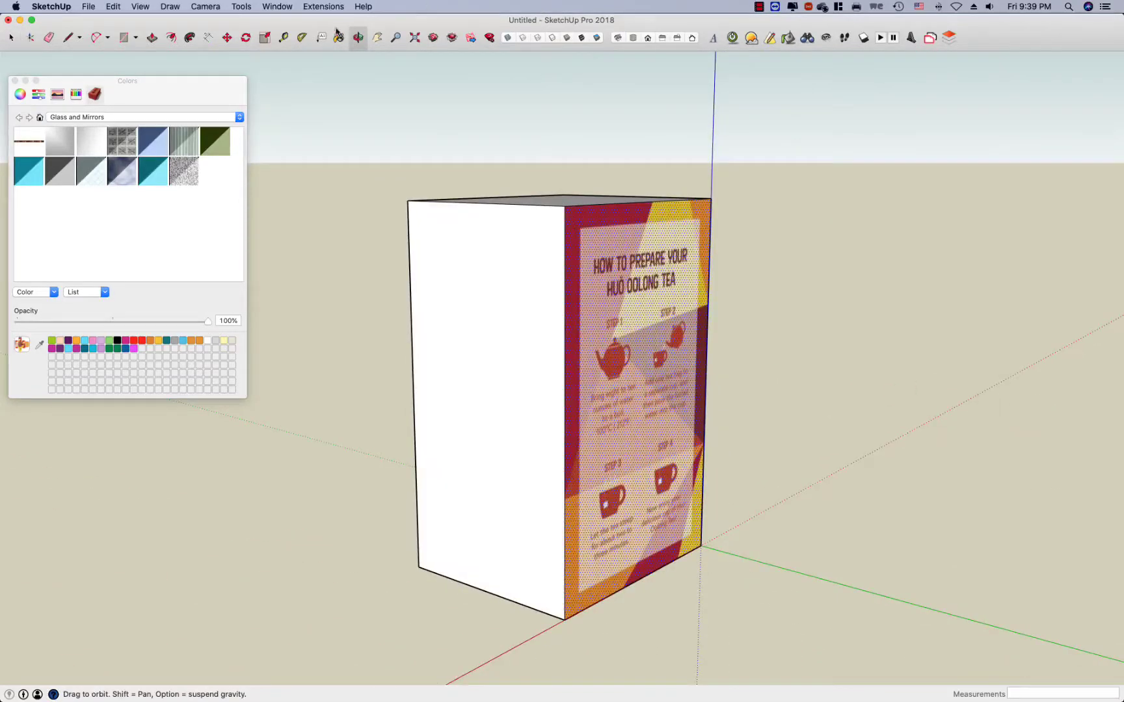
pyautogui.press('space')
pyautogui.click(471, 356)
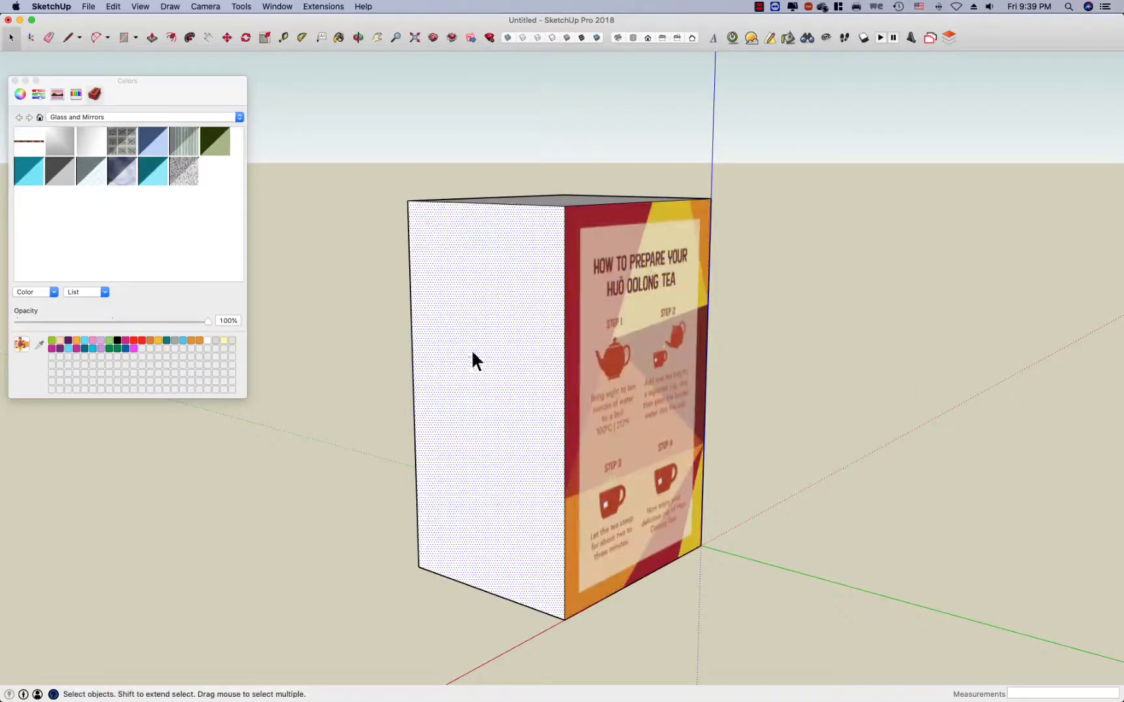
pyautogui.click(338, 39)
pyautogui.press('o')
pyautogui.moveTo(670, 396)
pyautogui.mouseDown()
pyautogui.moveTo(214, 389)
pyautogui.moveTo(685, 422)
pyautogui.moveTo(1091, 414)
pyautogui.moveTo(906, 384)
pyautogui.moveTo(740, 253)
pyautogui.mouseUp()
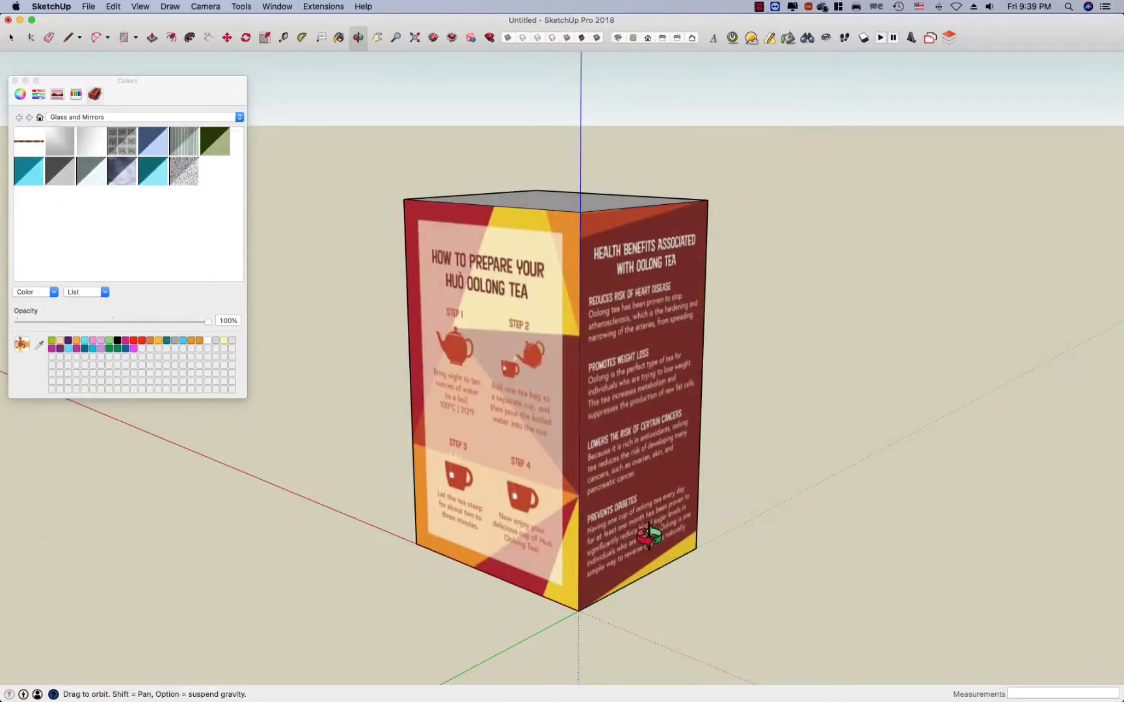
pyautogui.keyDown('shift'); pyautogui.moveTo(667, 524); pyautogui.dragTo(616, 510); pyautogui.keyUp('shift')
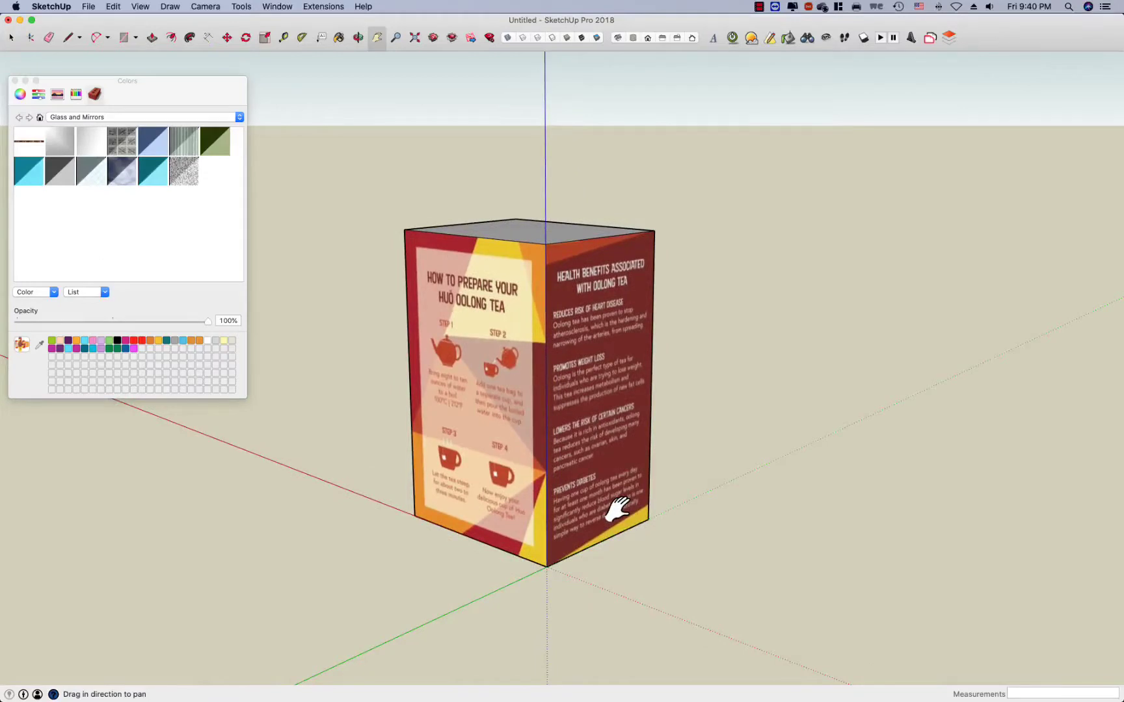
pyautogui.moveTo(760, 469); pyautogui.dragTo(647, 582)
# Paint the top face and position the texture so HUO OOLONG TEA fills it
pyautogui.press('space')
pyautogui.click(514, 281)
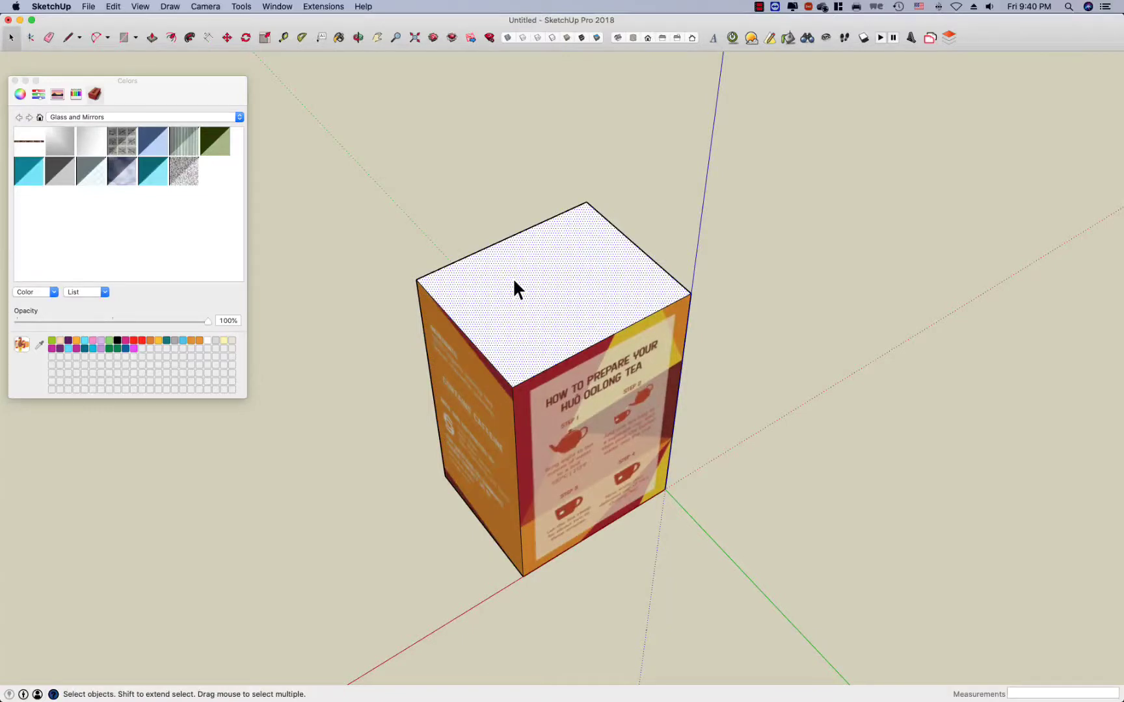
pyautogui.click(338, 38)
pyautogui.click(520, 302)
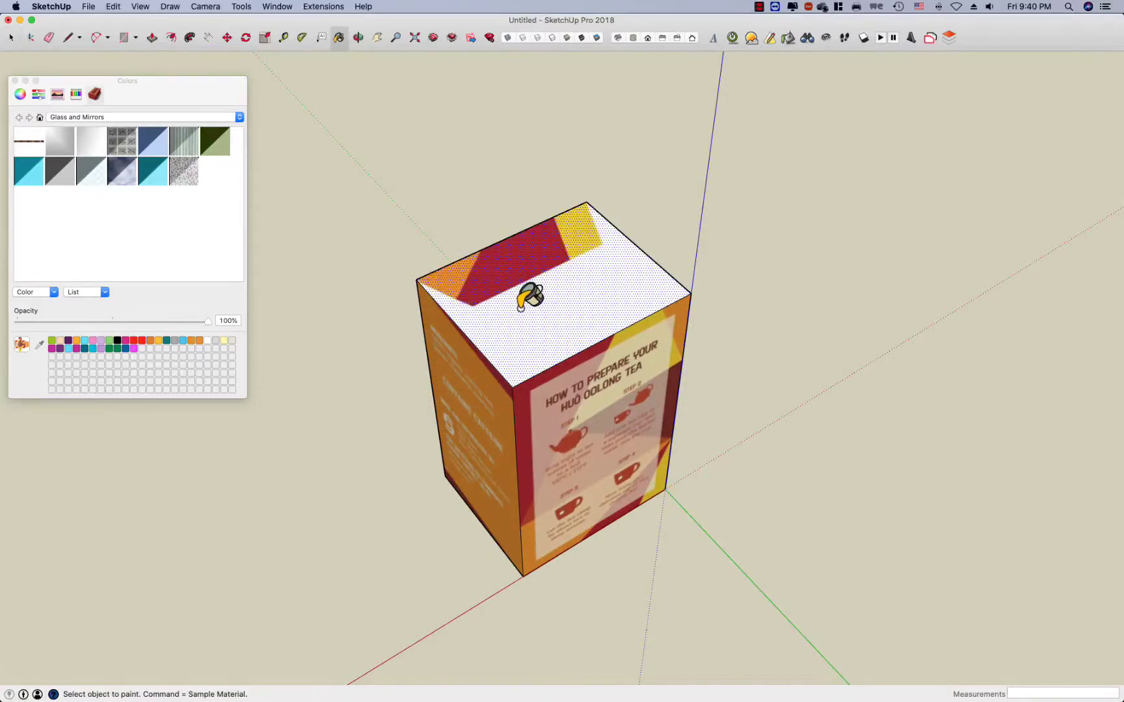
pyautogui.rightClick(496, 287)
pyautogui.moveTo(591, 424)
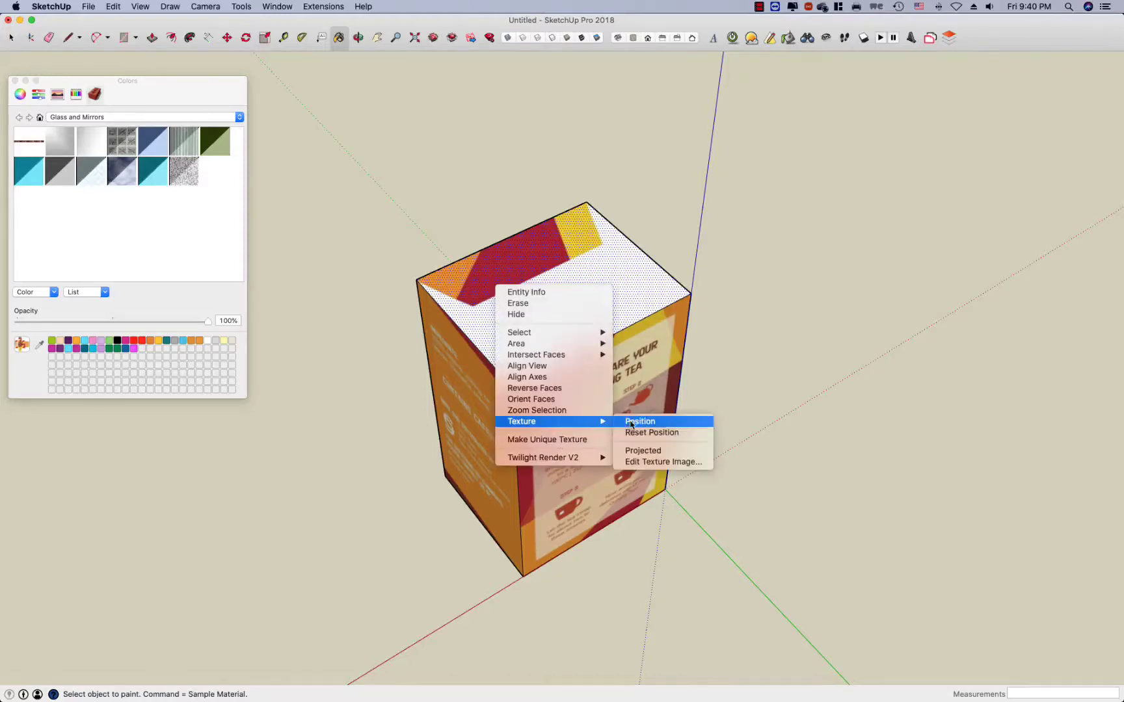
pyautogui.click(632, 423)
pyautogui.moveTo(507, 285); pyautogui.dragTo(615, 392)
pyautogui.press('Return')
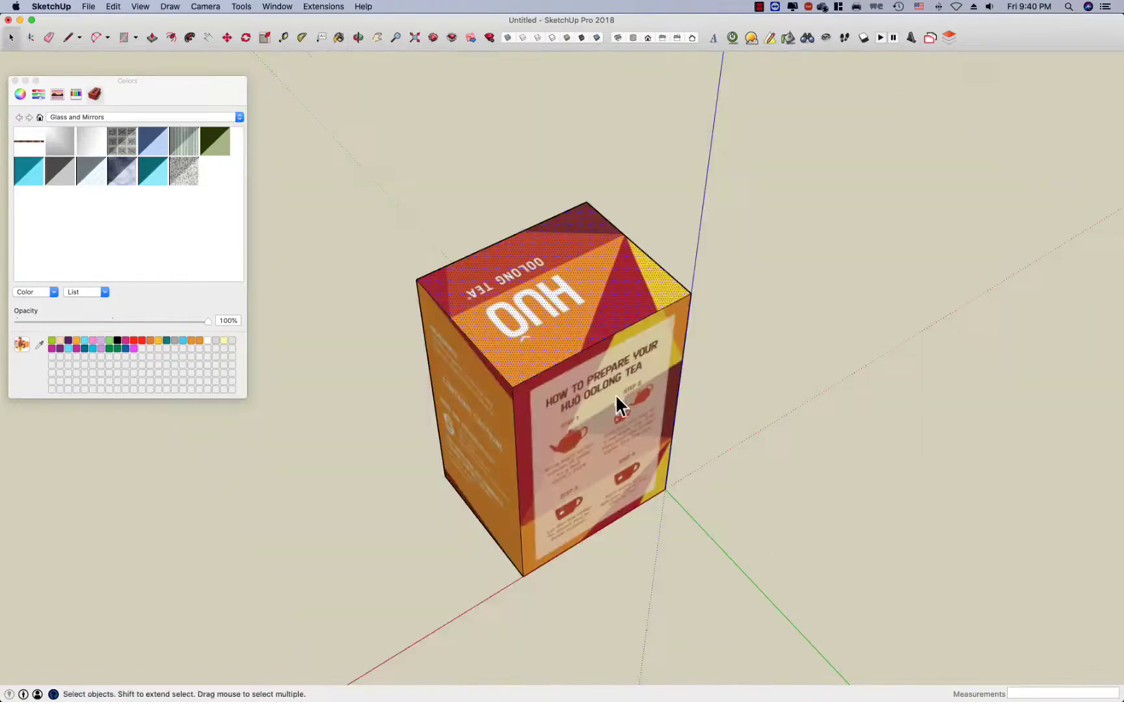
# Paint the box's bottom face with the packaging texture
pyautogui.moveTo(398, 457); pyautogui.dragTo(584, 389, button='middle')
pyautogui.click(561, 495)
pyautogui.press('b')
pyautogui.click(558, 492)
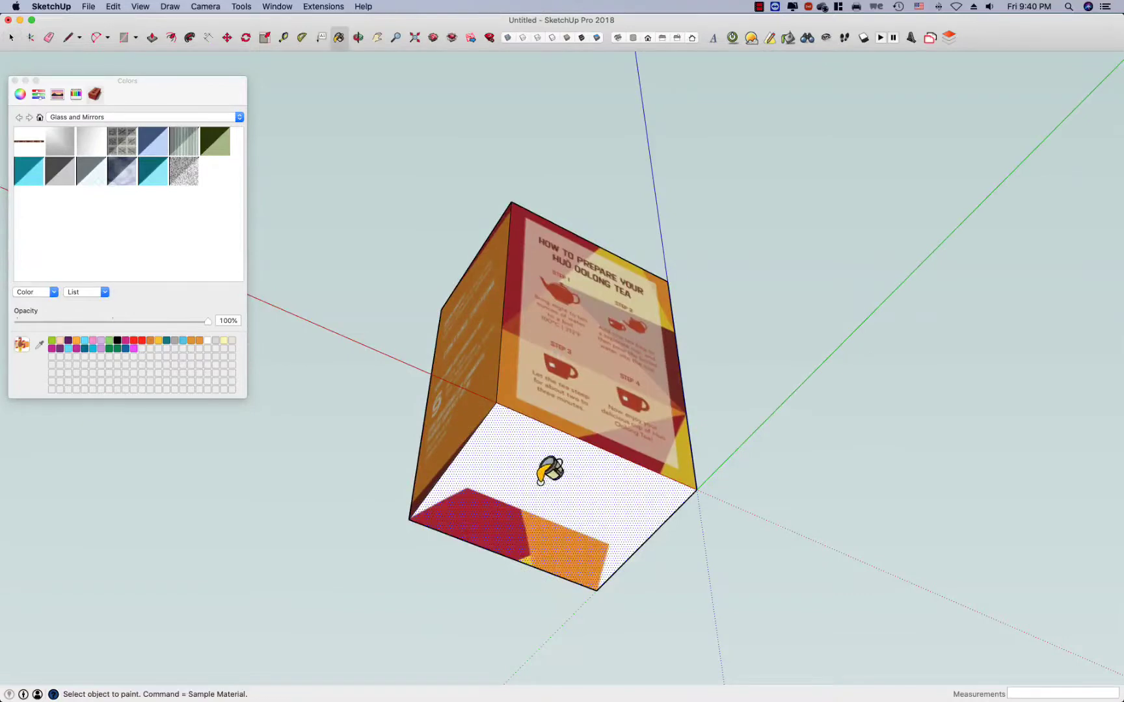
pyautogui.rightClick(540, 481)
pyautogui.moveTo(646, 616)
pyautogui.click(679, 617)
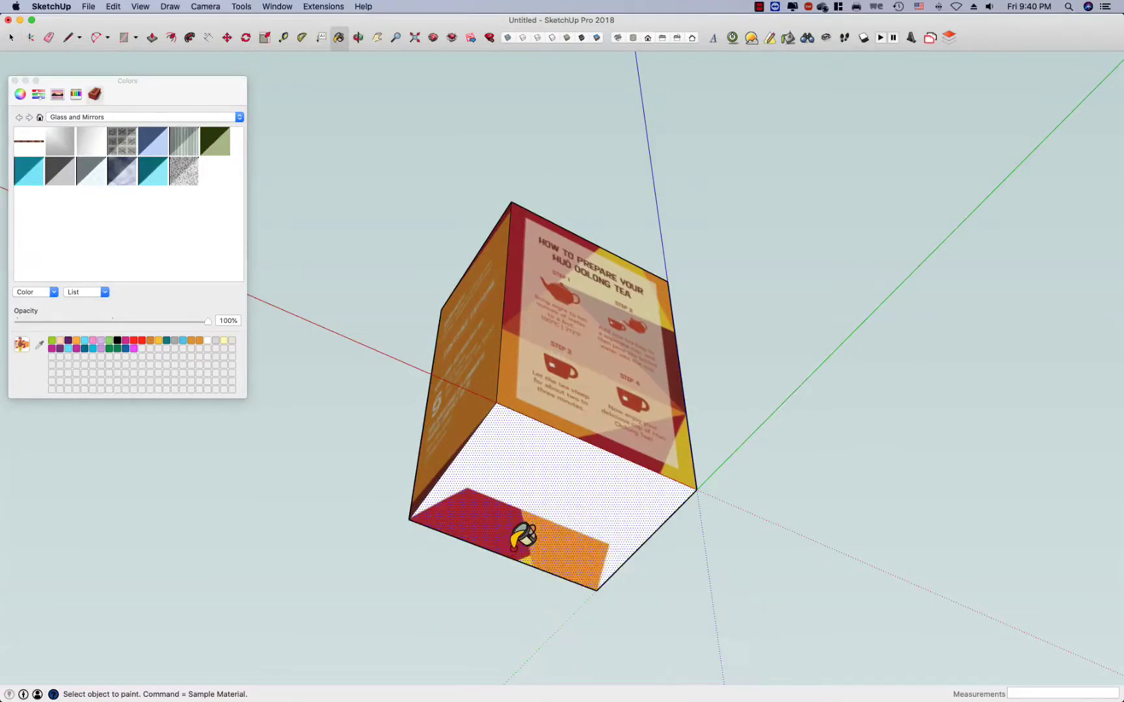
pyautogui.press('Return')
# Reposition the bottom texture so the 20 FILTER BAGS panel fills the underside
pyautogui.rightClick(515, 536)
pyautogui.moveTo(621, 654)
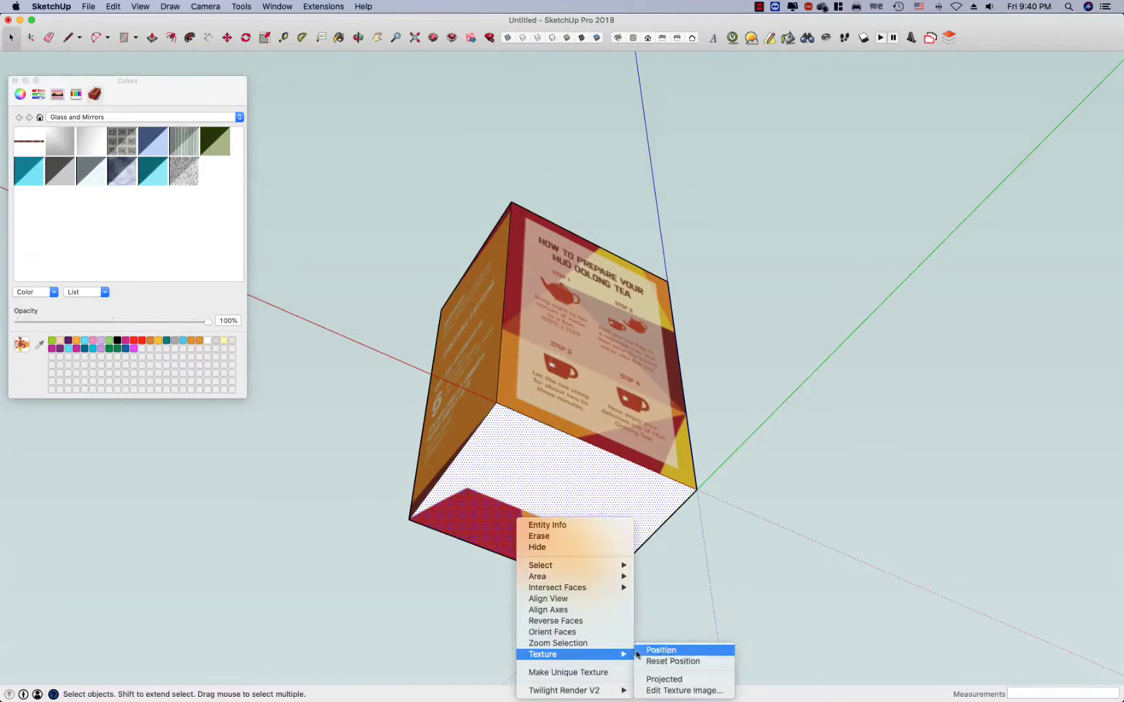
pyautogui.click(661, 651)
pyautogui.moveTo(528, 558); pyautogui.dragTo(625, 448)
pyautogui.click(374, 456)
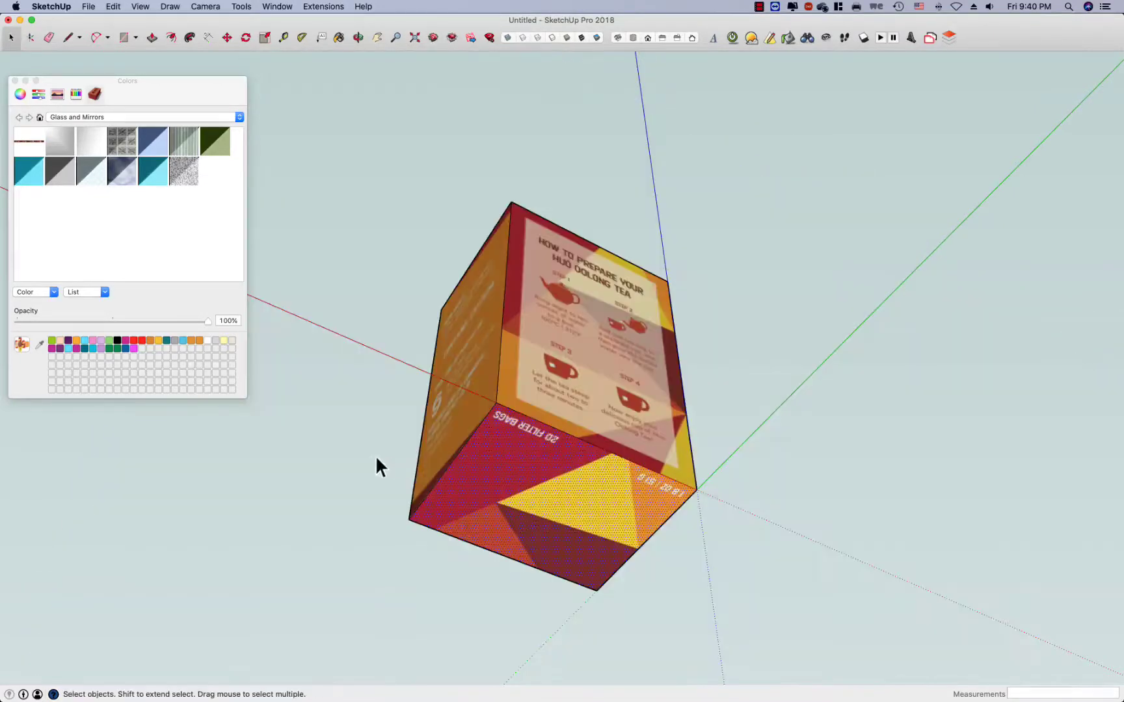
pyautogui.moveTo(413, 477); pyautogui.dragTo(535, 491, button='middle')
pyautogui.moveTo(536, 491); pyautogui.dragTo(861, 457)
# Close the materials panel and apply the Shaded with textures style for a white background
pyautogui.click(14, 80)
pyautogui.press('space')
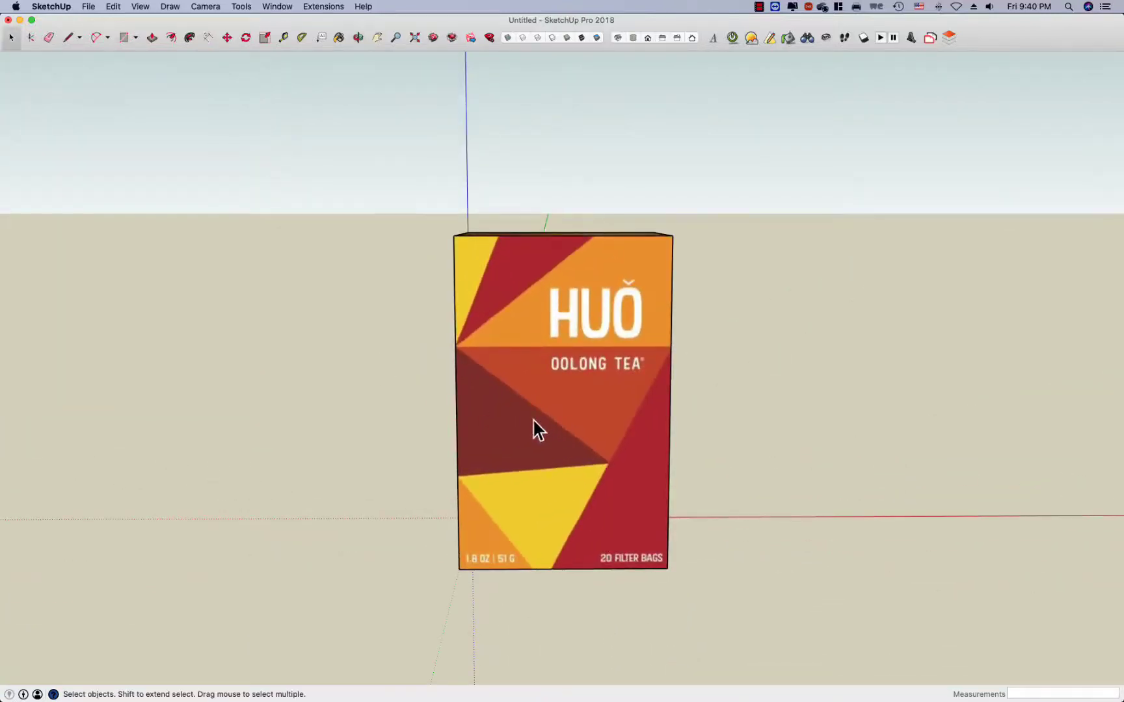
pyautogui.moveTo(534, 429); pyautogui.dragTo(626, 366, button='middle')
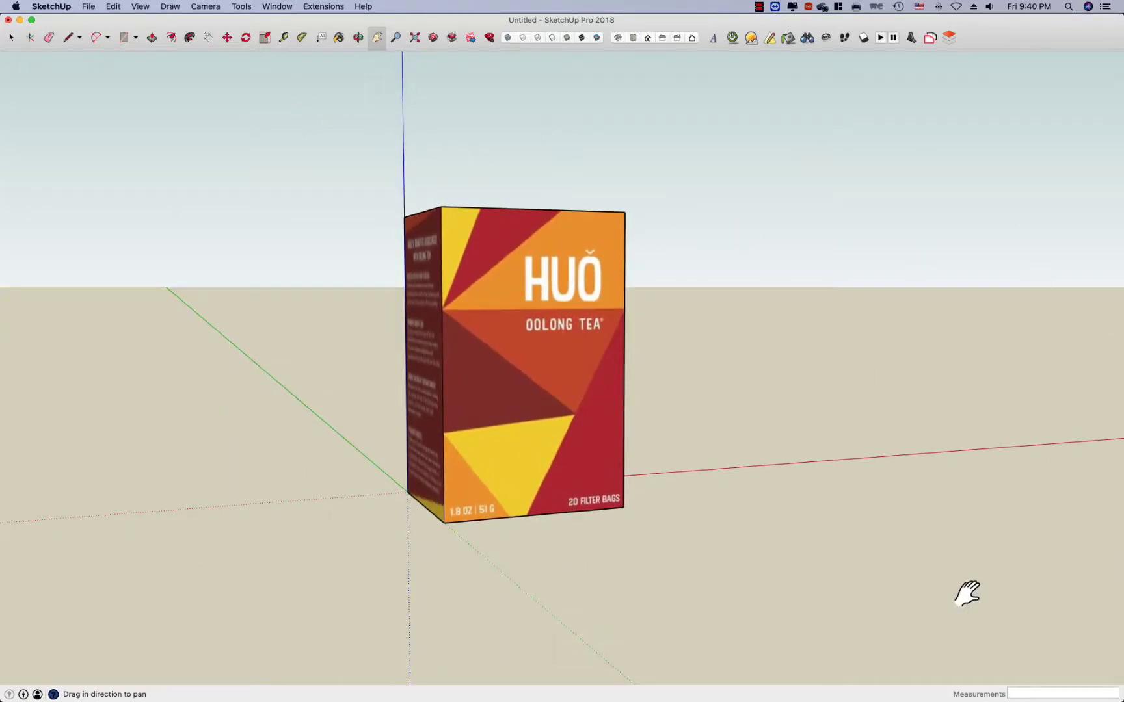
pyautogui.click(288, 6)
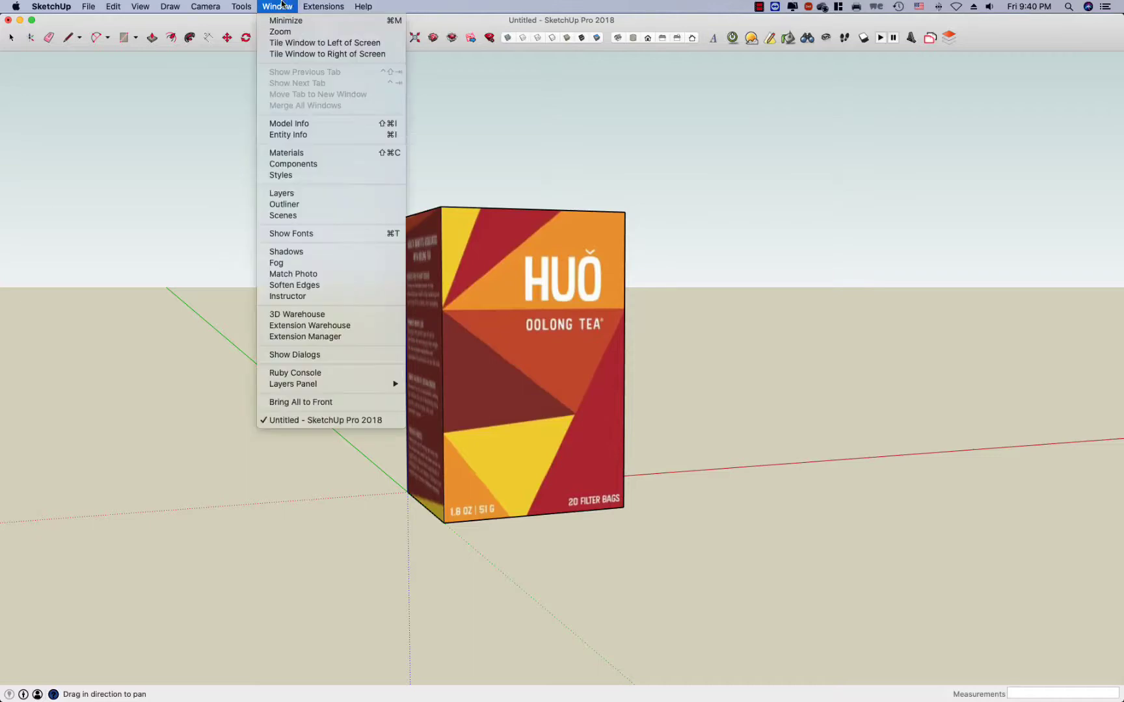
pyautogui.click(290, 176)
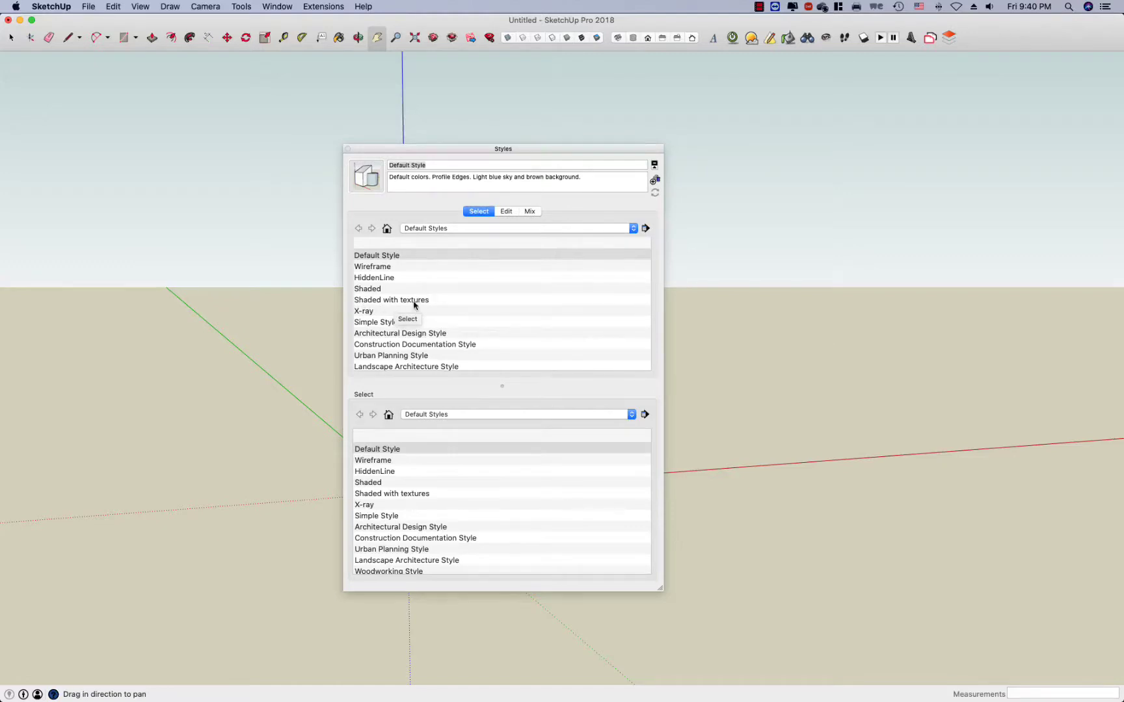
pyautogui.click(419, 302)
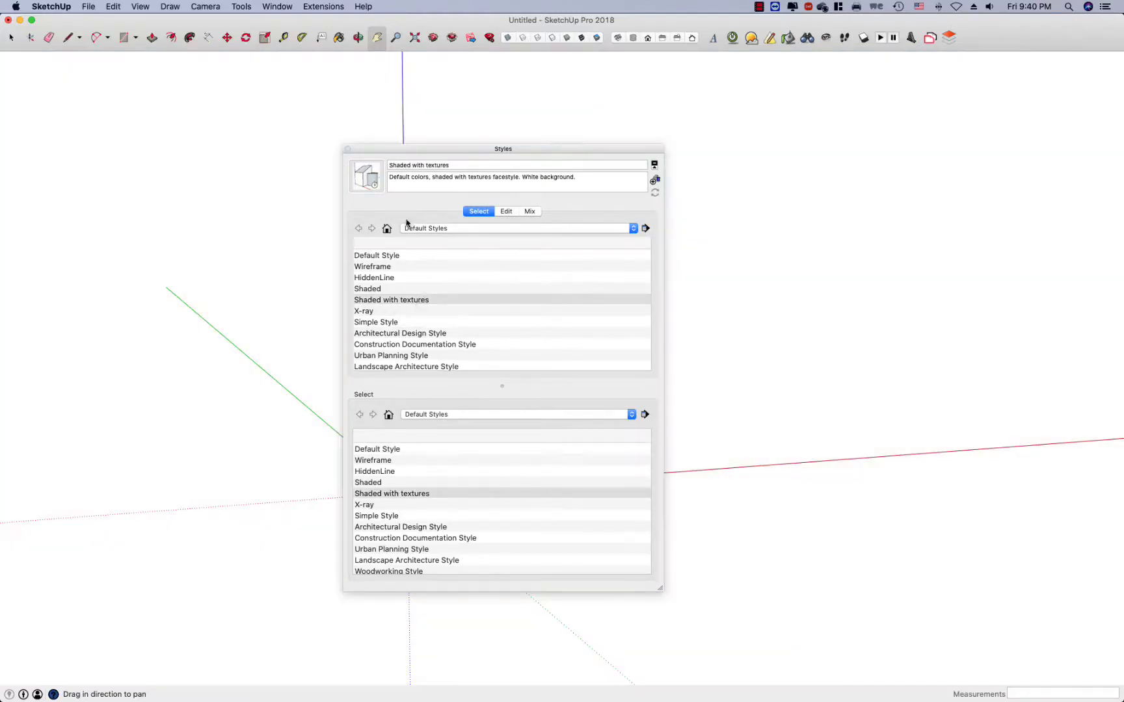
pyautogui.click(348, 149)
# Turn off the model's edges via View > Edge Style
pyautogui.click(113, 7)
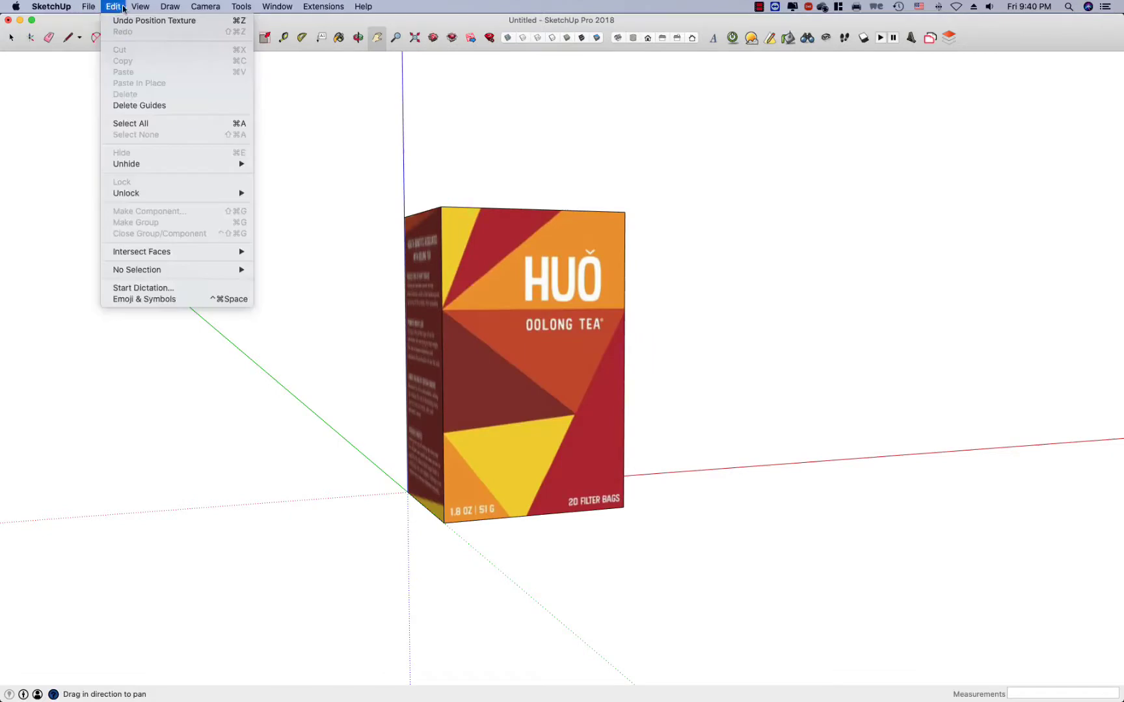
pyautogui.moveTo(139, 7)
pyautogui.moveTo(228, 183)
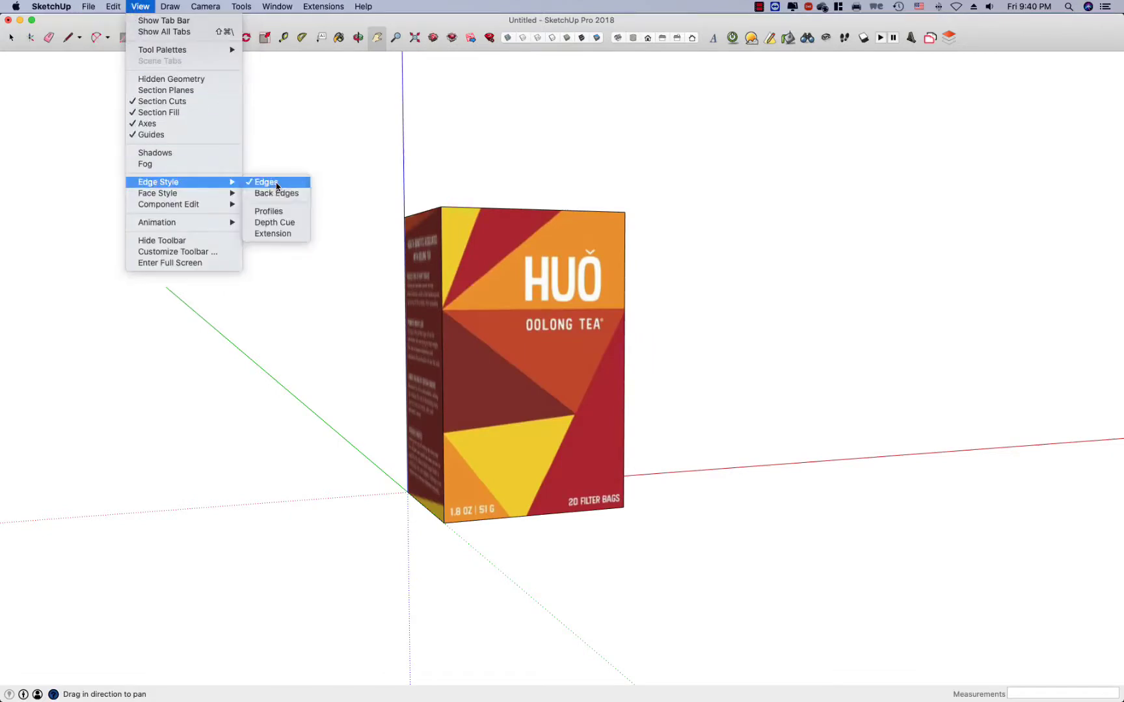
pyautogui.click(276, 187)
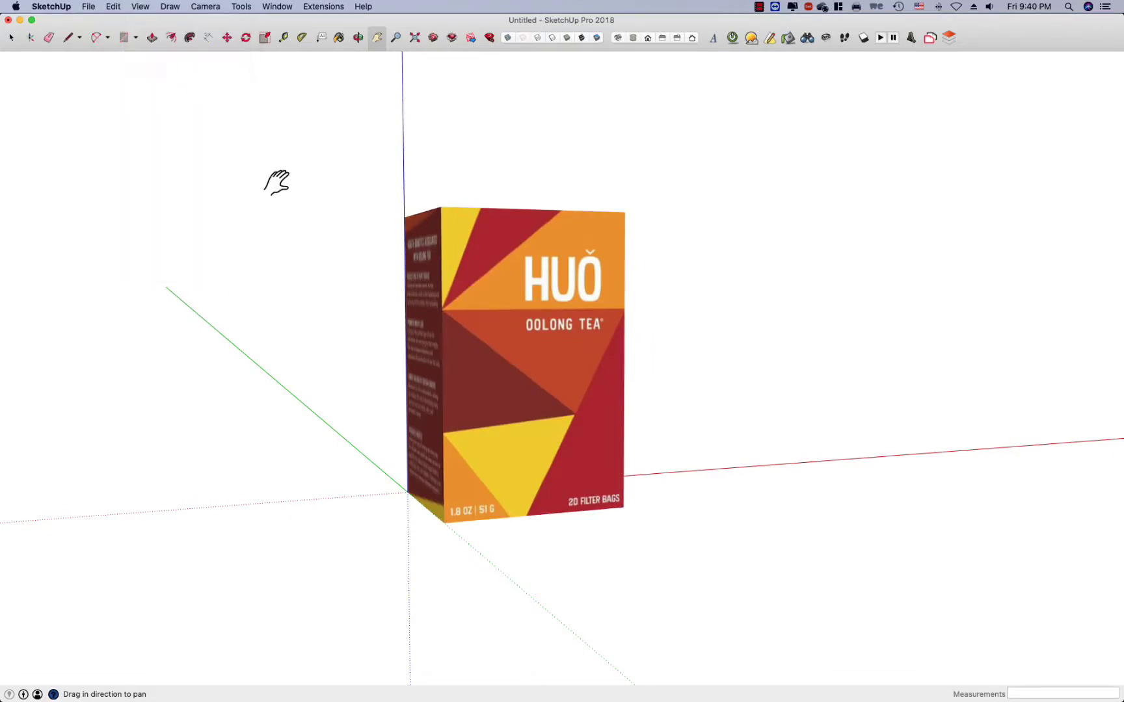
# Hide the red, green and blue axes from the View menu
pyautogui.click(140, 6)
pyautogui.moveTo(122, 3)
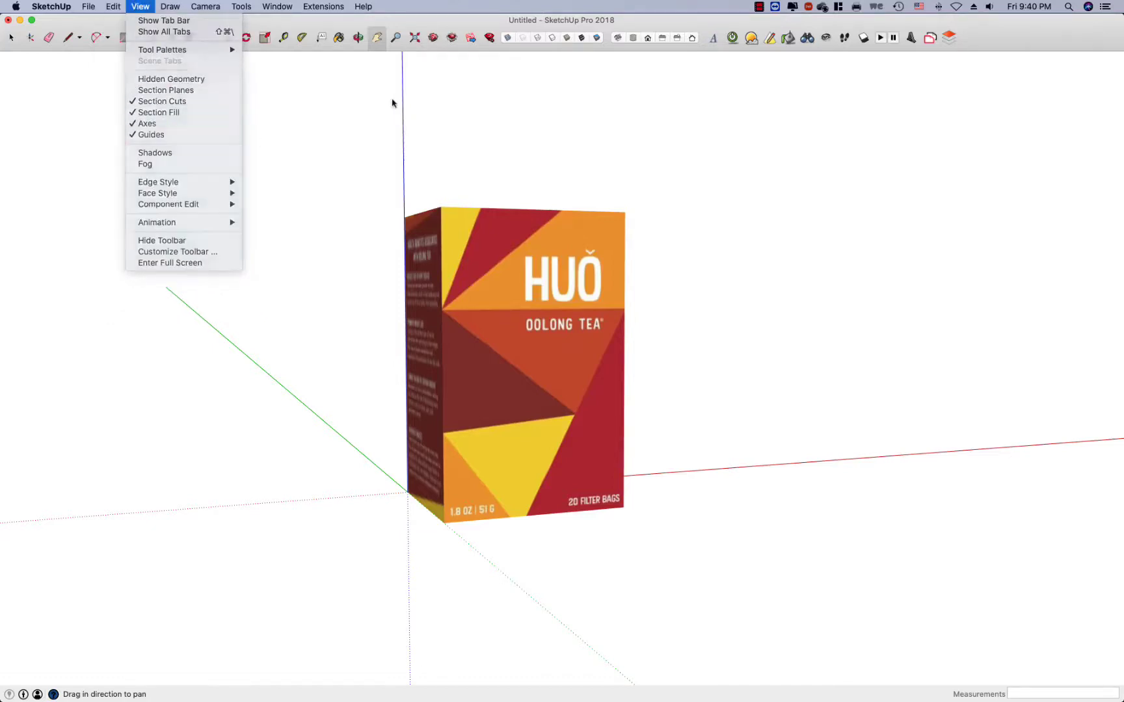
pyautogui.click(399, 65)
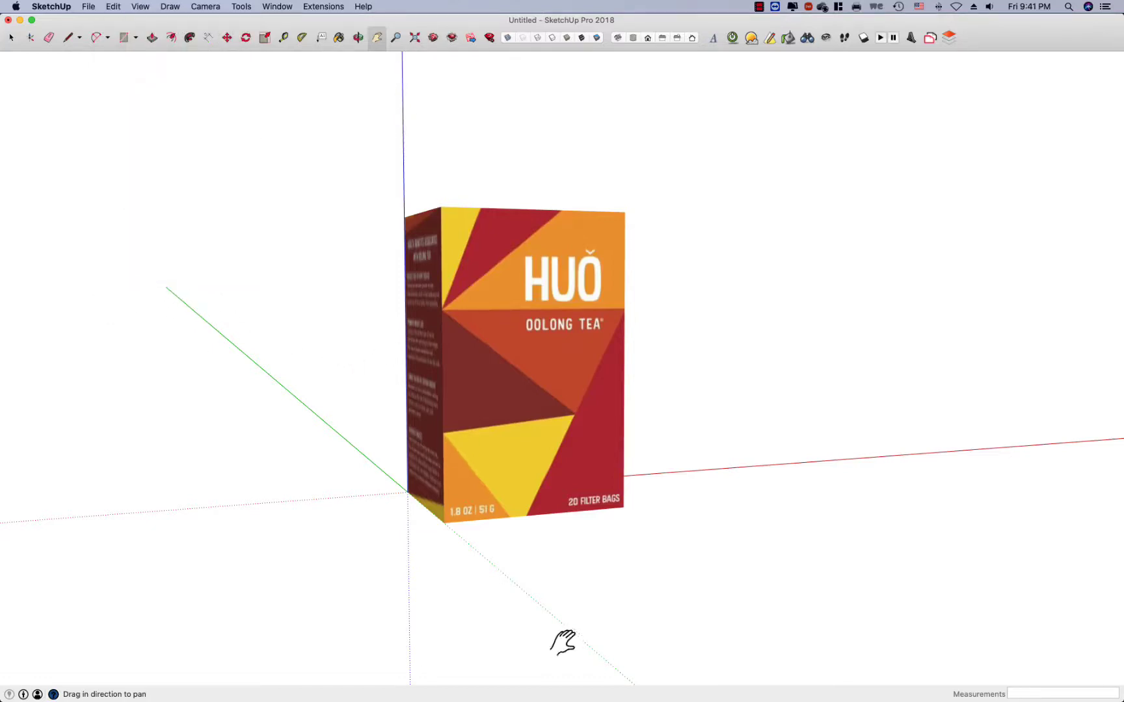
pyautogui.click(112, 7)
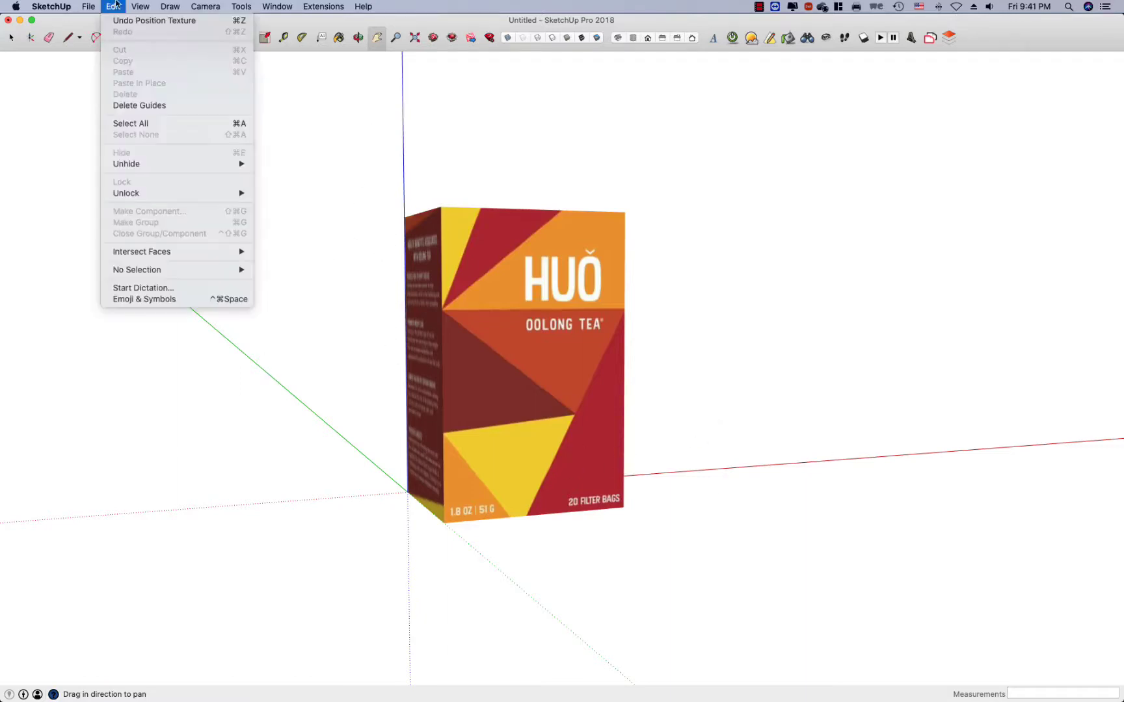
pyautogui.moveTo(140, 6)
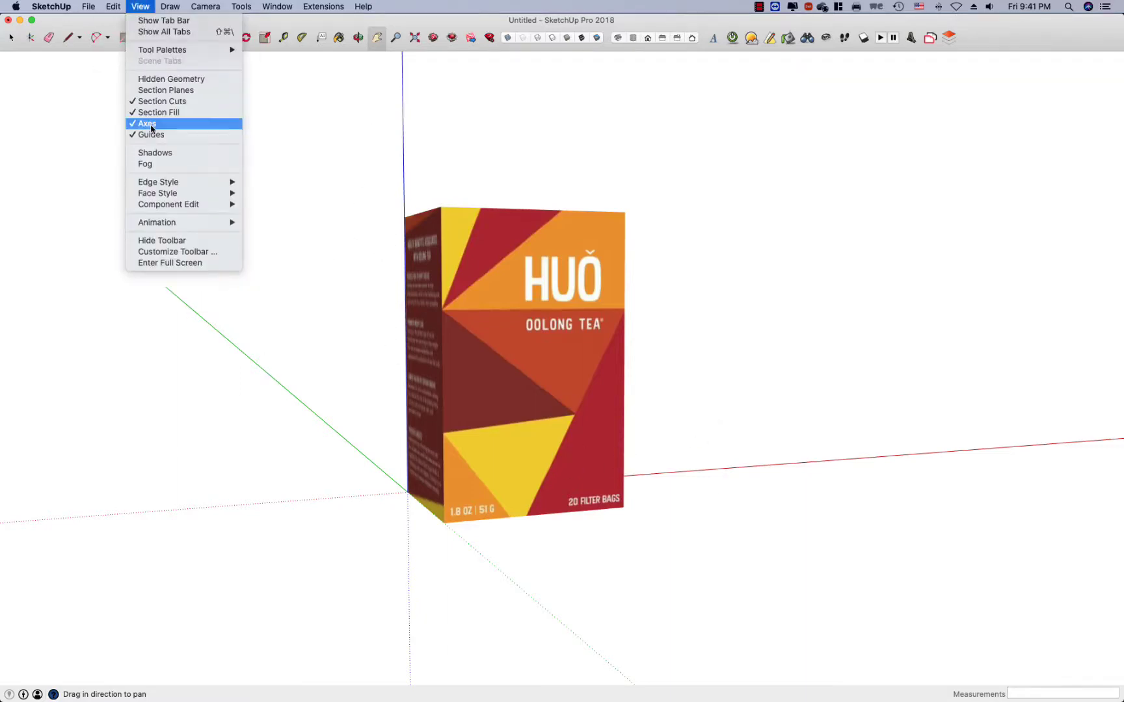
pyautogui.click(151, 127)
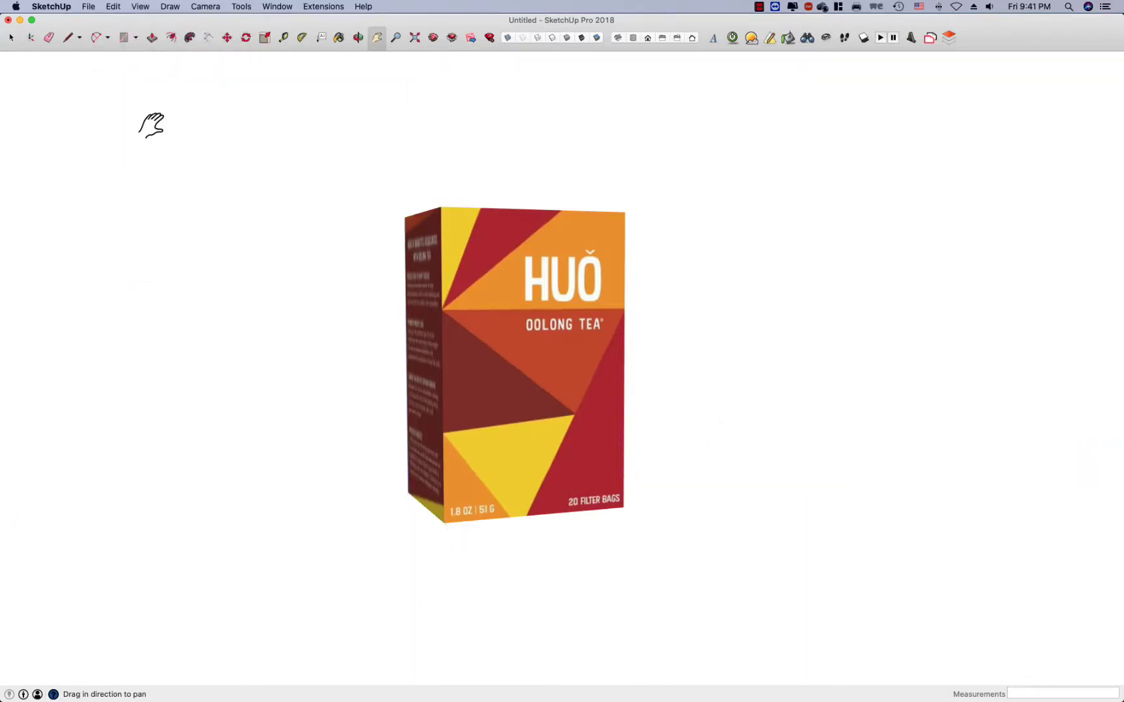
# Turn on shadows and set the shadow time to 10:30 AM on 06/10 with Dark at 62
pyautogui.click(864, 39)
pyautogui.click(323, 6)
pyautogui.moveTo(286, 6)
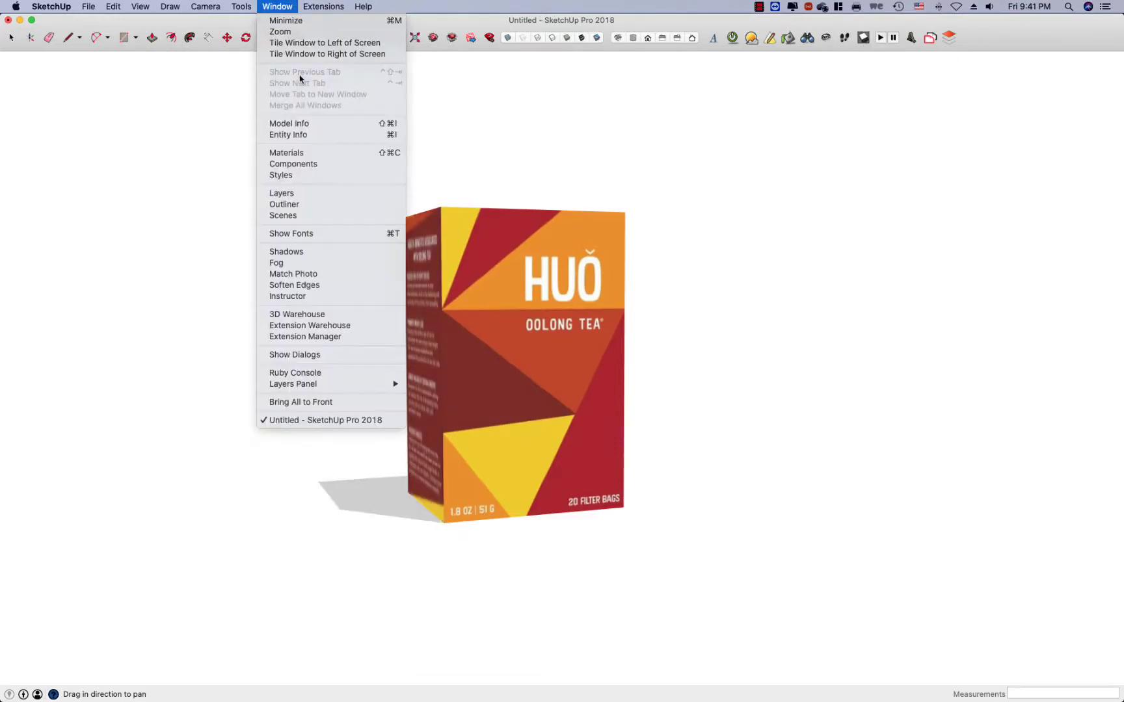
pyautogui.click(316, 253)
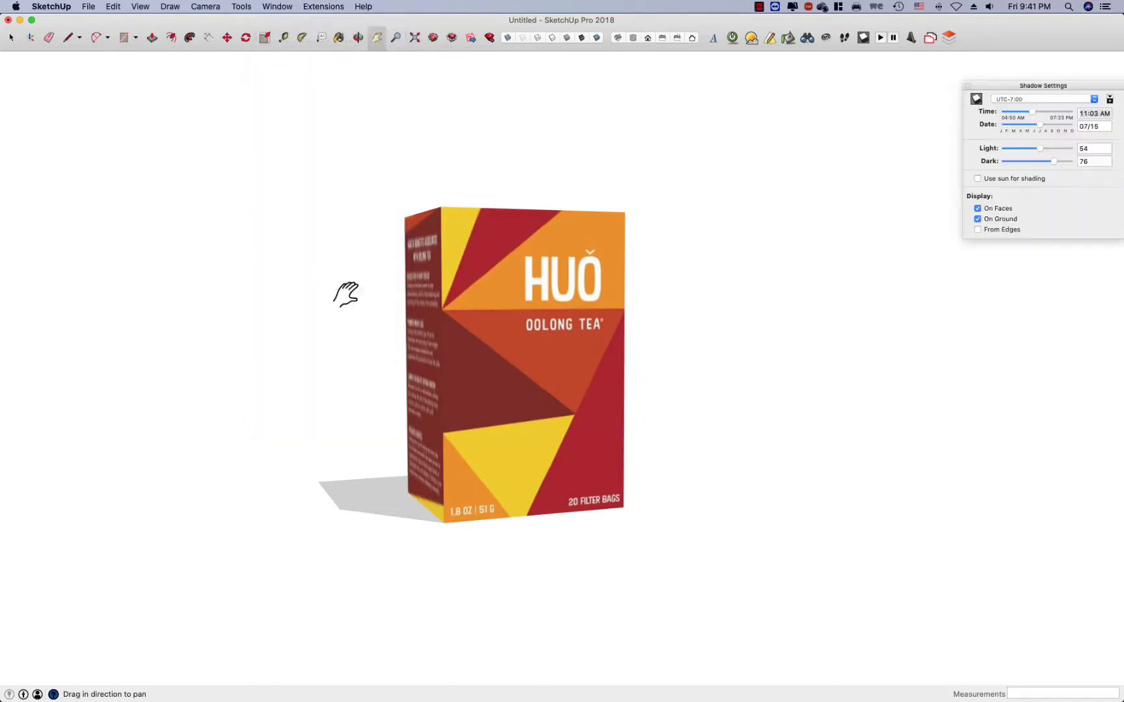
pyautogui.moveTo(1031, 112)
pyautogui.mouseDown()
pyautogui.moveTo(1048, 114)
pyautogui.moveTo(1023, 127)
pyautogui.moveTo(1035, 126)
pyautogui.moveTo(1041, 162)
pyautogui.mouseUp()
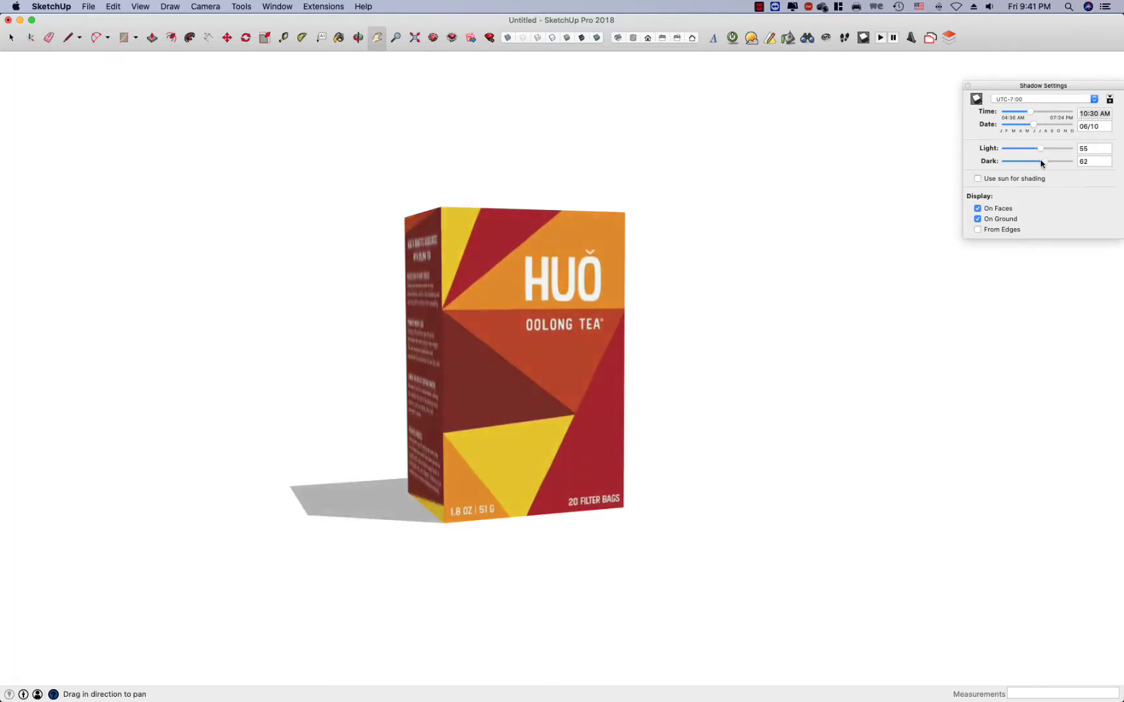
pyautogui.moveTo(654, 283); pyautogui.dragTo(631, 333)
pyautogui.press('o')
pyautogui.press('h')
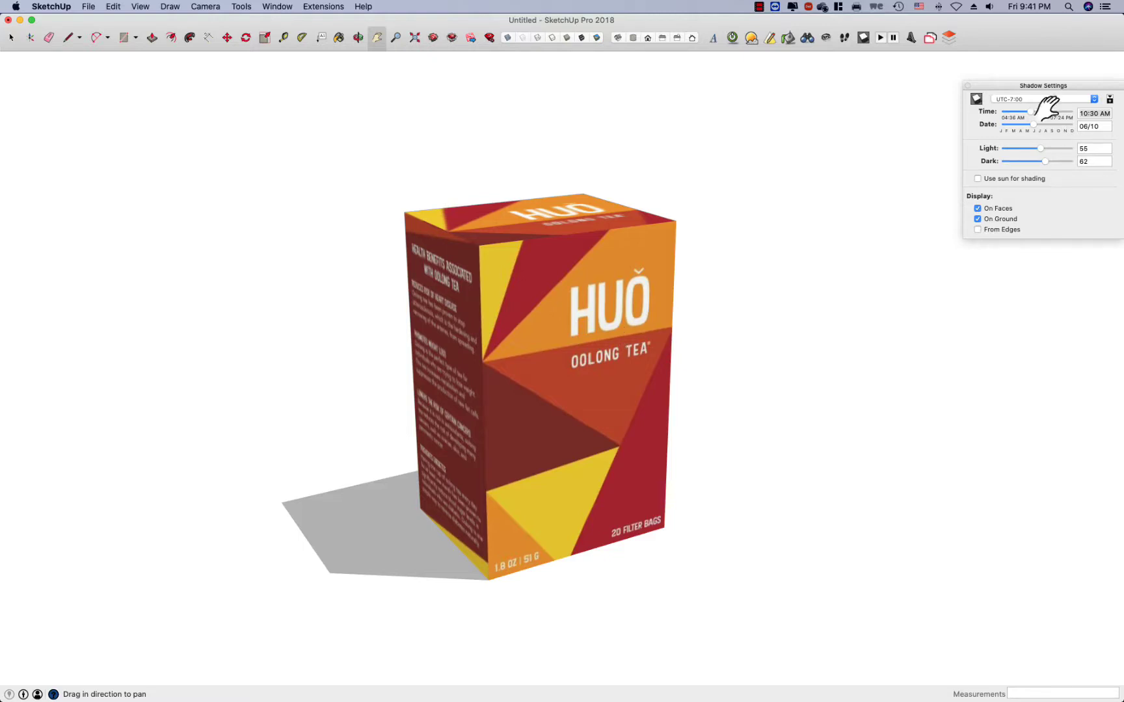
pyautogui.click(967, 85)
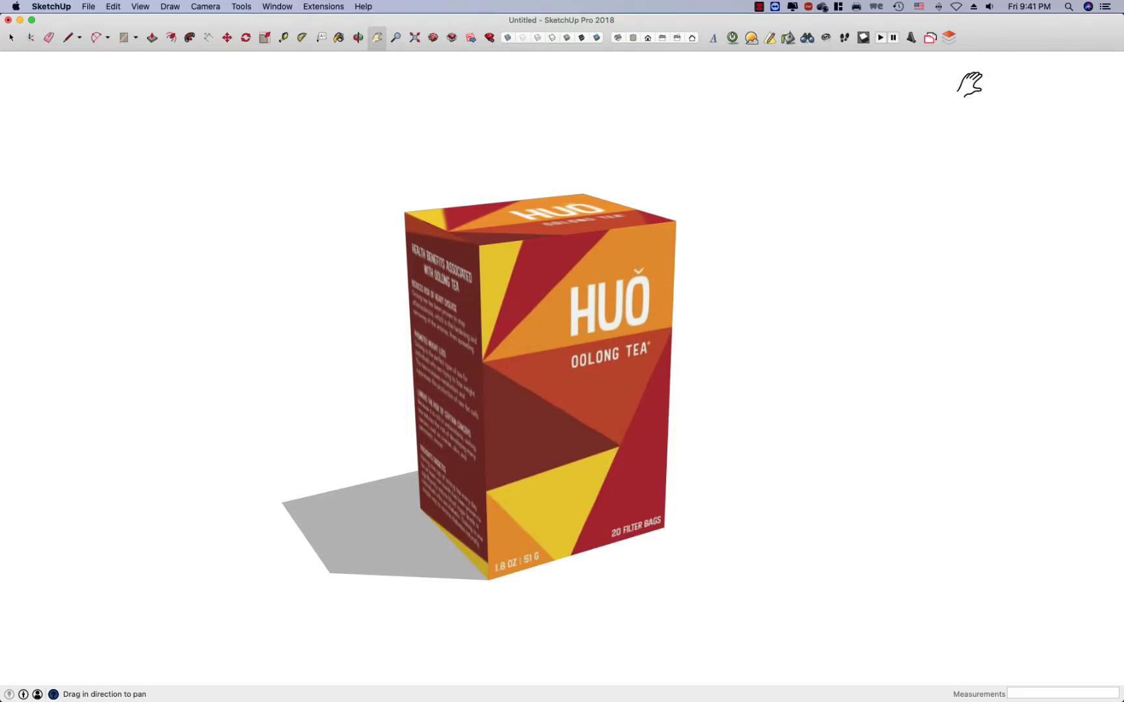